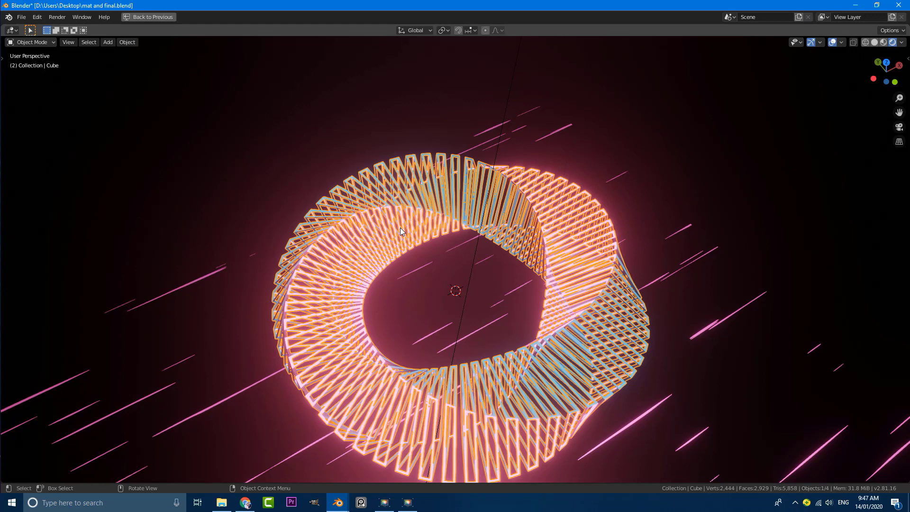
Examine the finished neon ring scene and the background plane's material nodes, including the view through the camera
{"action": "key", "text": "ctrl+space"}
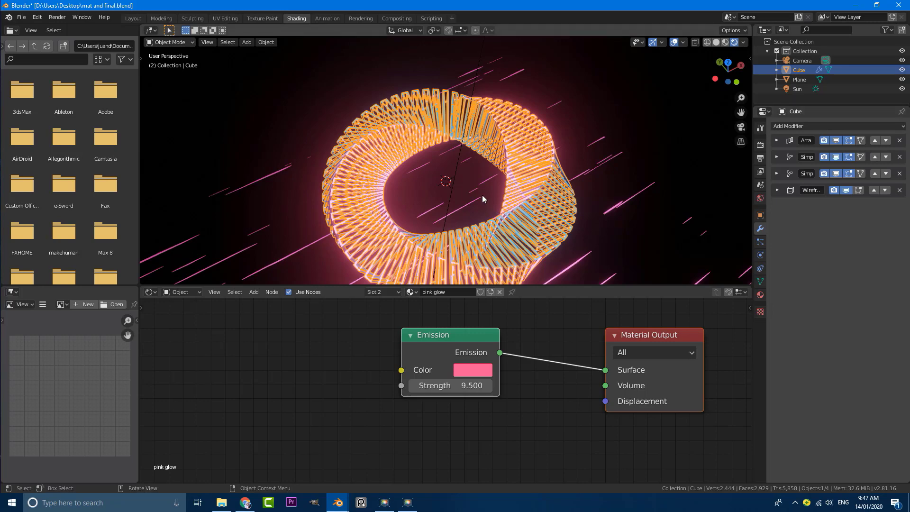
{"action": "scroll", "coordinate": [481, 199], "scroll_direction": "down", "scroll_amount": 3}
{"action": "scroll", "coordinate": [481, 183], "scroll_direction": "up", "scroll_amount": 1}
{"action": "key", "text": "alt+a"}
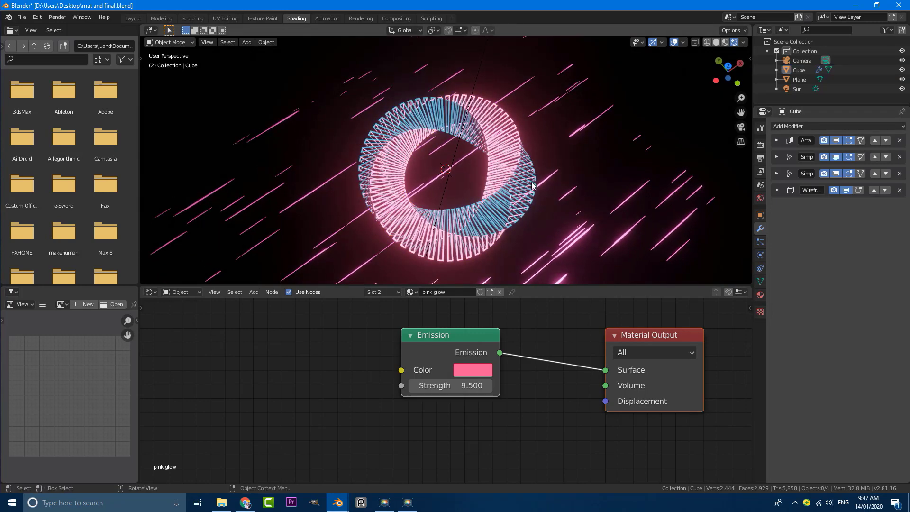
{"action": "middle_click_drag", "start_coordinate": [599, 183], "coordinate": [578, 178]}
{"action": "left_click", "coordinate": [578, 177]}
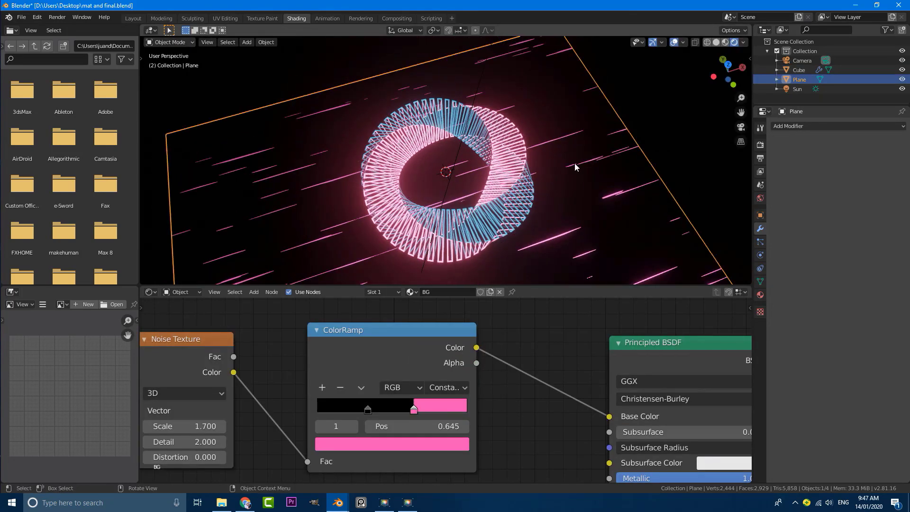
{"action": "key", "text": "KP_0"}
{"action": "scroll", "coordinate": [540, 175], "scroll_direction": "up", "scroll_amount": 2}
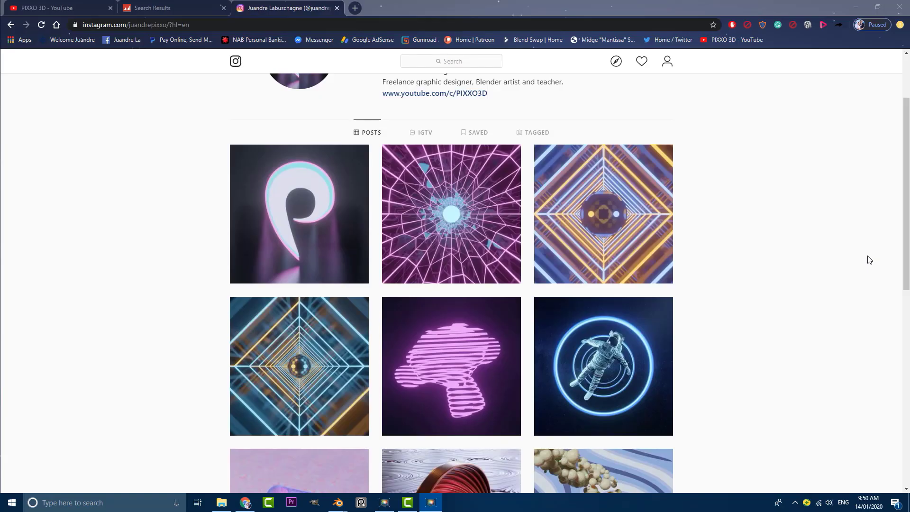
Look through the artist's posted abstract renders on the Instagram profile page in the browser
{"action": "scroll", "coordinate": [869, 260], "scroll_direction": "down", "scroll_amount": 1}
{"action": "scroll", "coordinate": [866, 257], "scroll_direction": "down", "scroll_amount": 1}
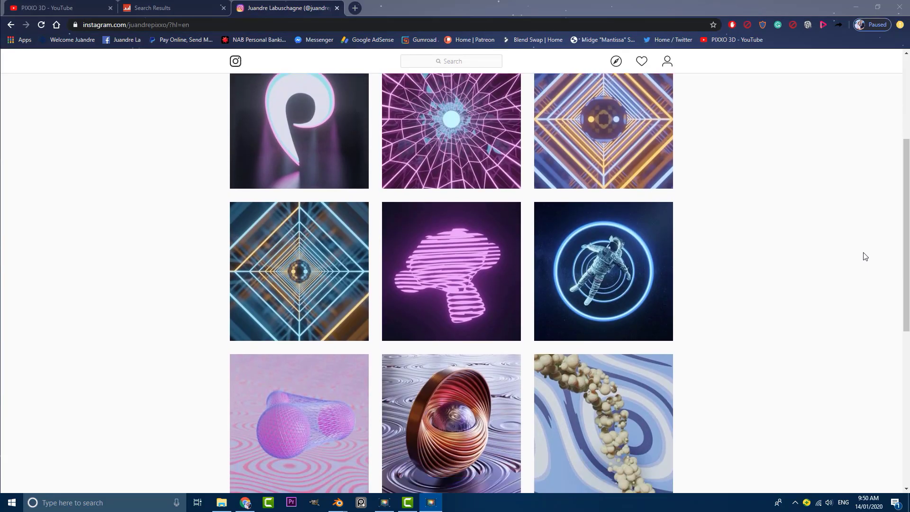
{"action": "scroll", "coordinate": [865, 256], "scroll_direction": "down", "scroll_amount": 1}
{"action": "scroll", "coordinate": [865, 256], "scroll_direction": "down", "scroll_amount": 1}
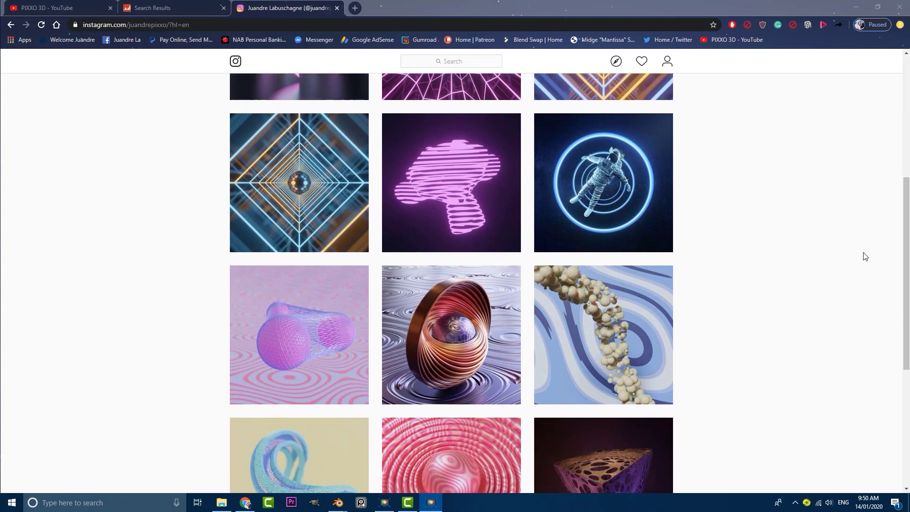
{"action": "scroll", "coordinate": [865, 257], "scroll_direction": "down", "scroll_amount": 1}
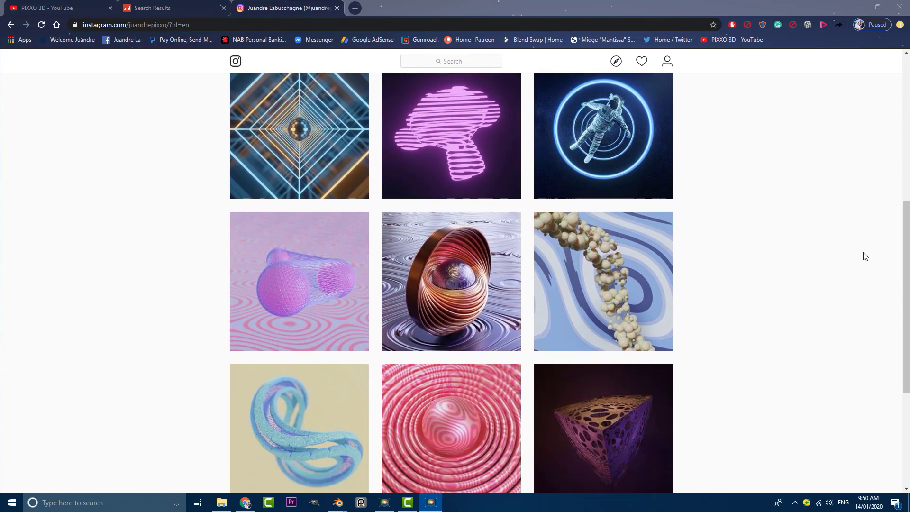
{"action": "scroll", "coordinate": [865, 257], "scroll_direction": "down", "scroll_amount": 1}
{"action": "scroll", "coordinate": [865, 256], "scroll_direction": "down", "scroll_amount": 1}
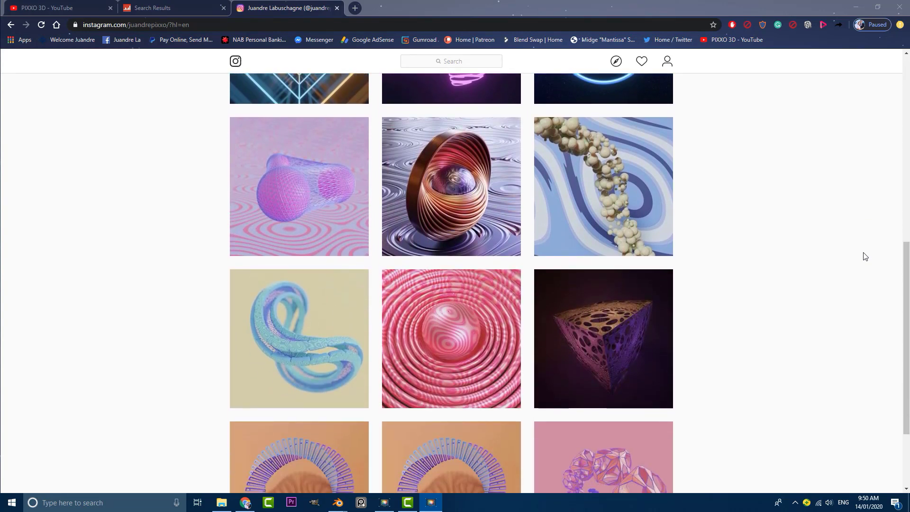
{"action": "scroll", "coordinate": [865, 256], "scroll_direction": "down", "scroll_amount": 1}
{"action": "scroll", "coordinate": [865, 257], "scroll_direction": "down", "scroll_amount": 1}
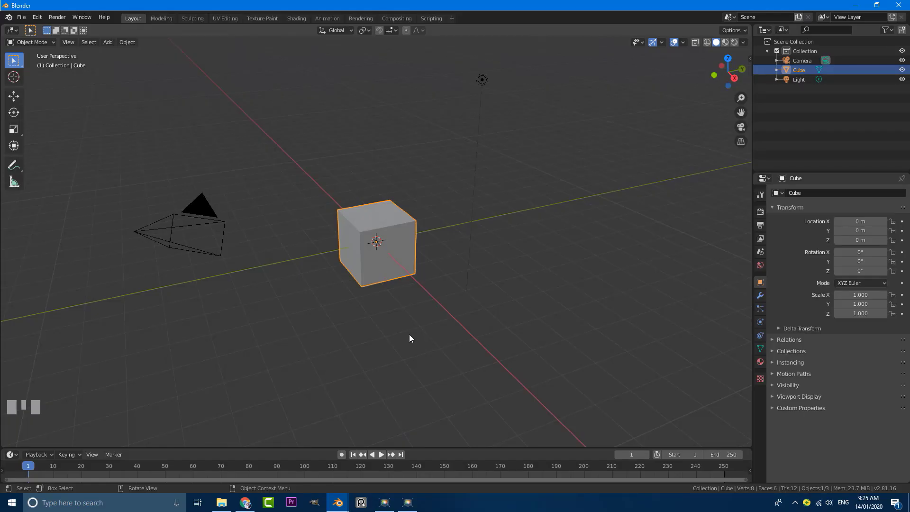
Delete the default camera and light in the new Blender scene
{"action": "left_click", "coordinate": [203, 223]}
{"action": "key", "text": "x"}
{"action": "left_click", "coordinate": [204, 224]}
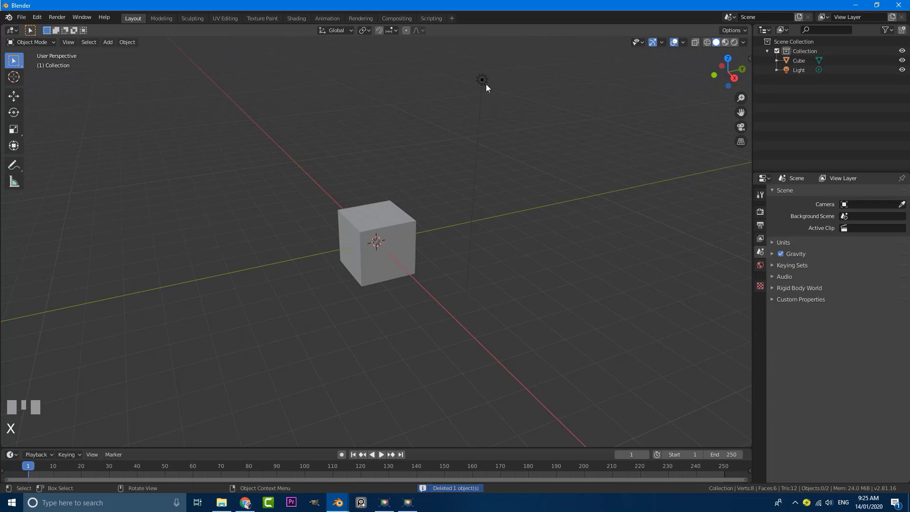
{"action": "left_click", "coordinate": [485, 84]}
{"action": "key", "text": "x"}
{"action": "left_click", "coordinate": [485, 81]}
Scale the default cube uniformly to 0.25
{"action": "scroll", "coordinate": [479, 189], "scroll_direction": "down", "scroll_amount": 2}
{"action": "scroll", "coordinate": [451, 209], "scroll_direction": "up", "scroll_amount": 2}
{"action": "left_click", "coordinate": [394, 236]}
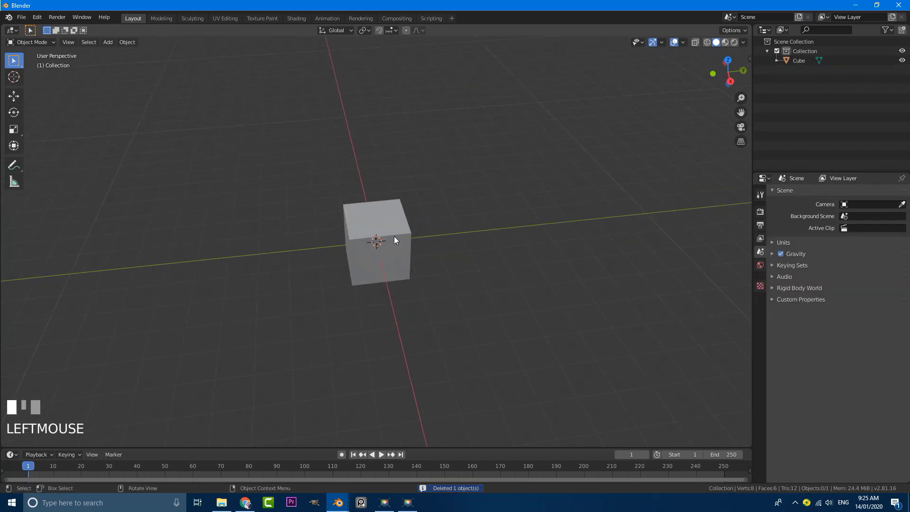
{"action": "middle_click_drag", "start_coordinate": [394, 236], "coordinate": [371, 250]}
{"action": "scroll", "coordinate": [370, 250], "scroll_direction": "up", "scroll_amount": 2}
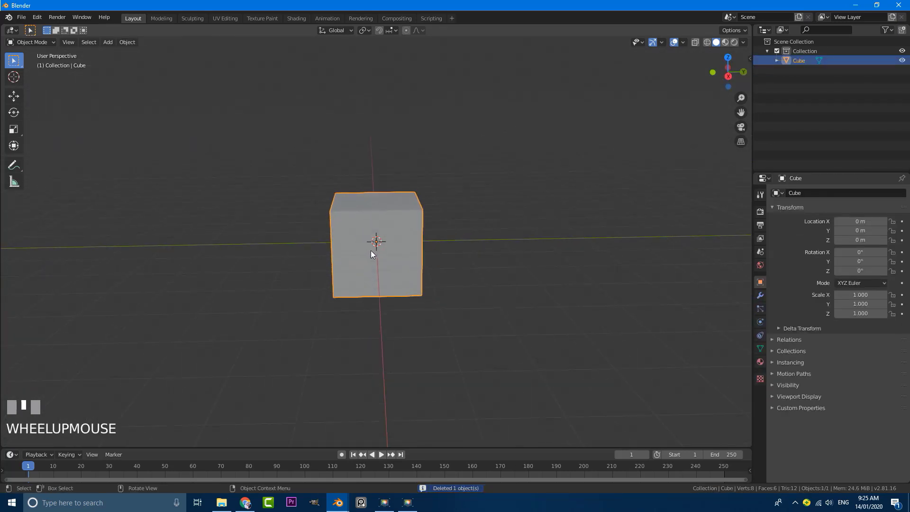
{"action": "key", "text": "s"}
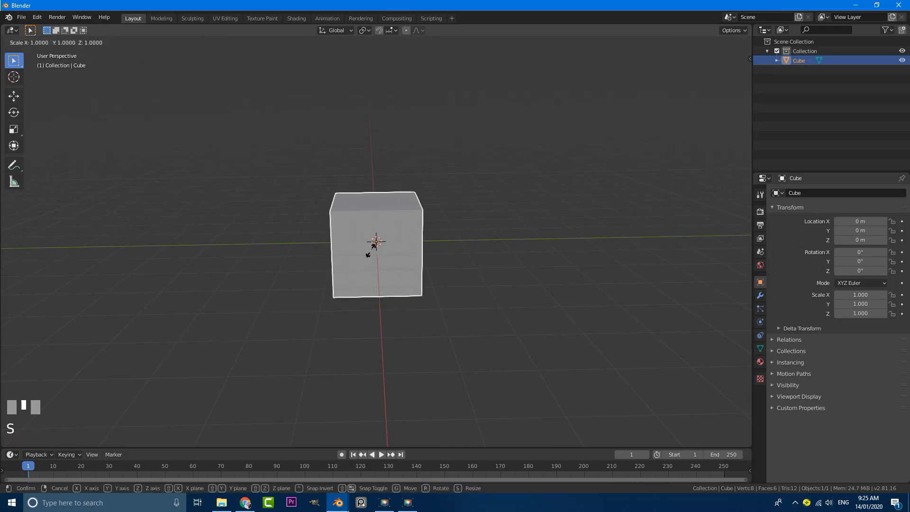
{"action": "key", "text": "period"}
{"action": "type", "text": "25"}
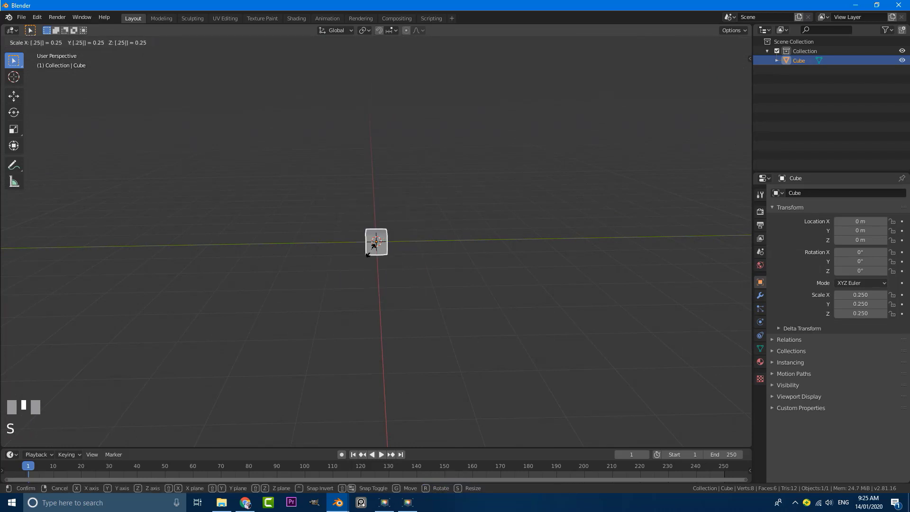
{"action": "key", "text": "Return"}
Apply the cube's scale transform
{"action": "scroll", "coordinate": [459, 268], "scroll_direction": "up", "scroll_amount": 2}
{"action": "middle_click_drag", "start_coordinate": [459, 269], "coordinate": [378, 224]}
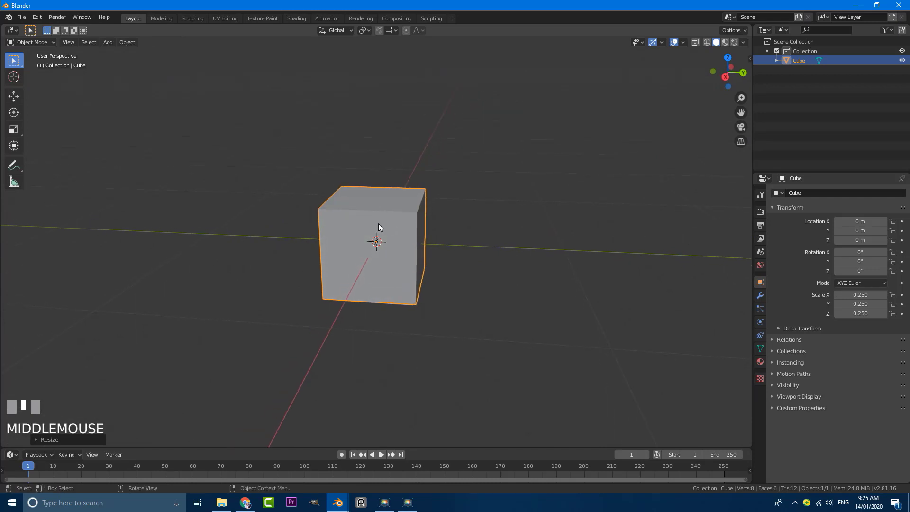
{"action": "key", "text": "ctrl+a"}
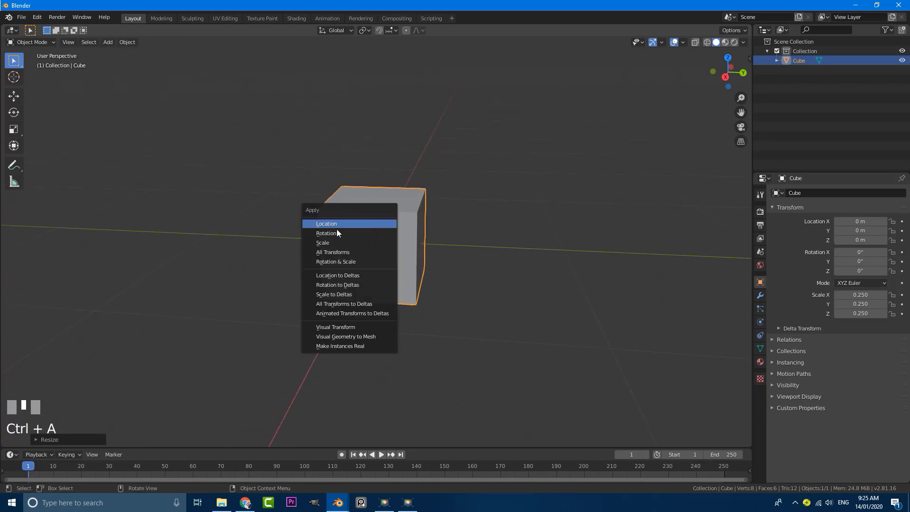
{"action": "left_click", "coordinate": [329, 243]}
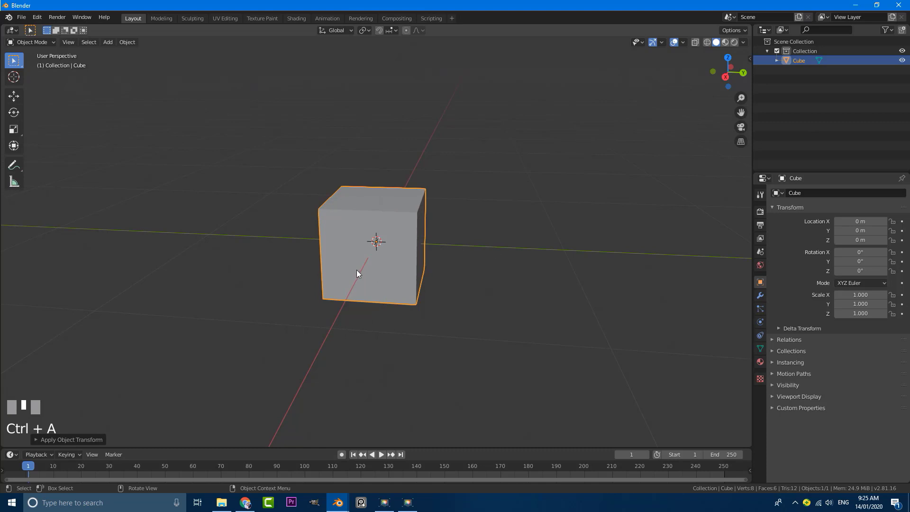
{"action": "key", "text": "ctrl+a"}
{"action": "left_click", "coordinate": [313, 266]}
{"action": "middle_click", "coordinate": [350, 247]}
In Edit Mode, scale the cube's whole mesh to 0.1 along the X axis, and return to Object Mode
{"action": "key", "text": "Tab"}
{"action": "middle_click_drag", "start_coordinate": [350, 248], "coordinate": [469, 236]}
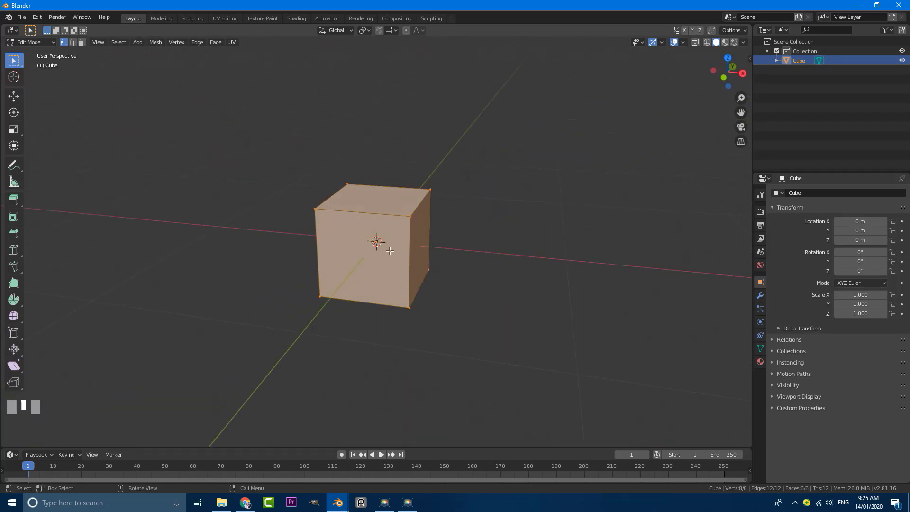
{"action": "key", "text": "x"}
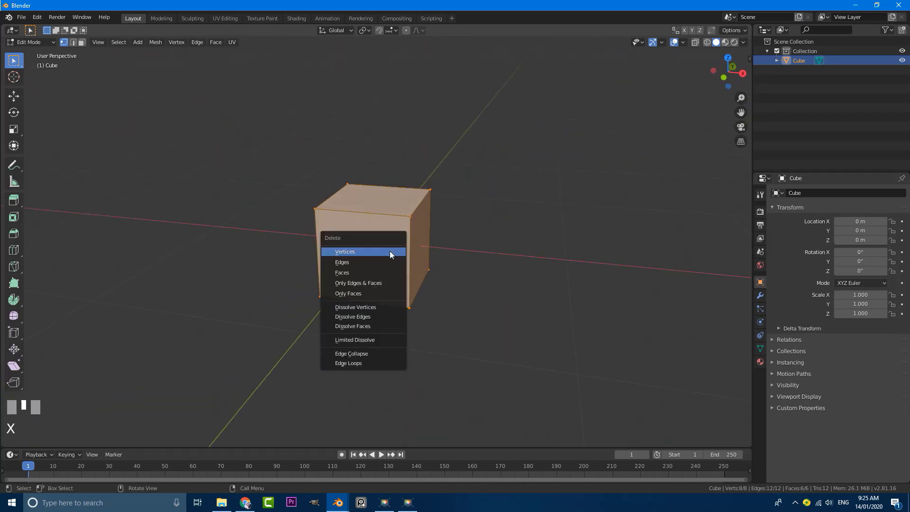
{"action": "middle_click_drag", "start_coordinate": [499, 245], "coordinate": [486, 271]}
{"action": "key", "text": "s"}
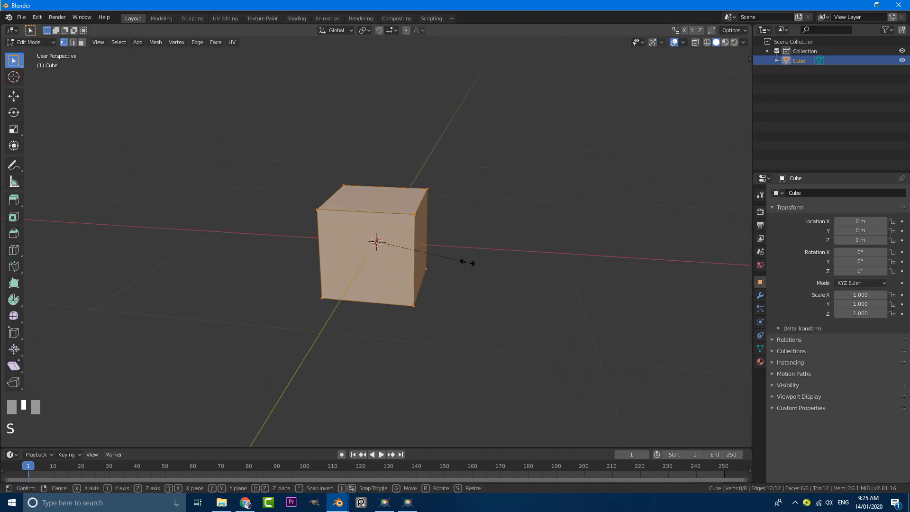
{"action": "type", "text": "x"}
{"action": "type", "text": ".1"}
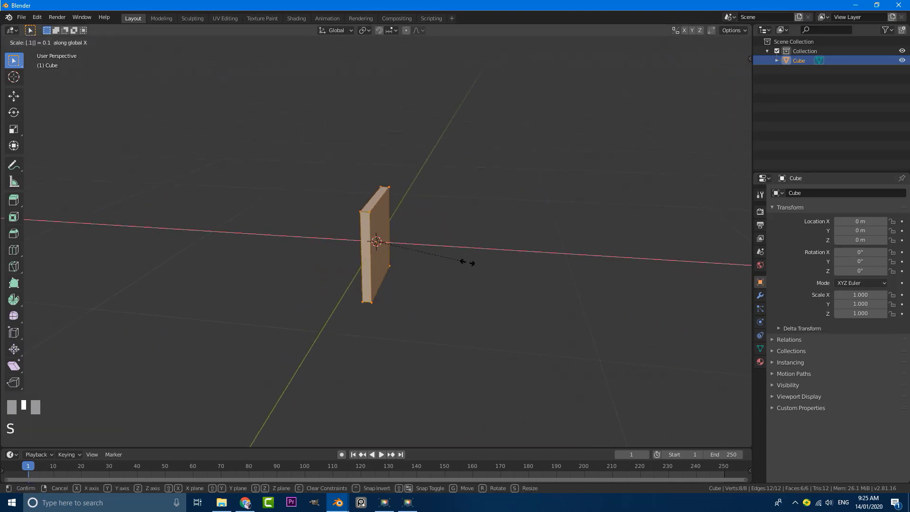
{"action": "key", "text": "Return"}
{"action": "middle_click_drag", "start_coordinate": [415, 310], "coordinate": [392, 268]}
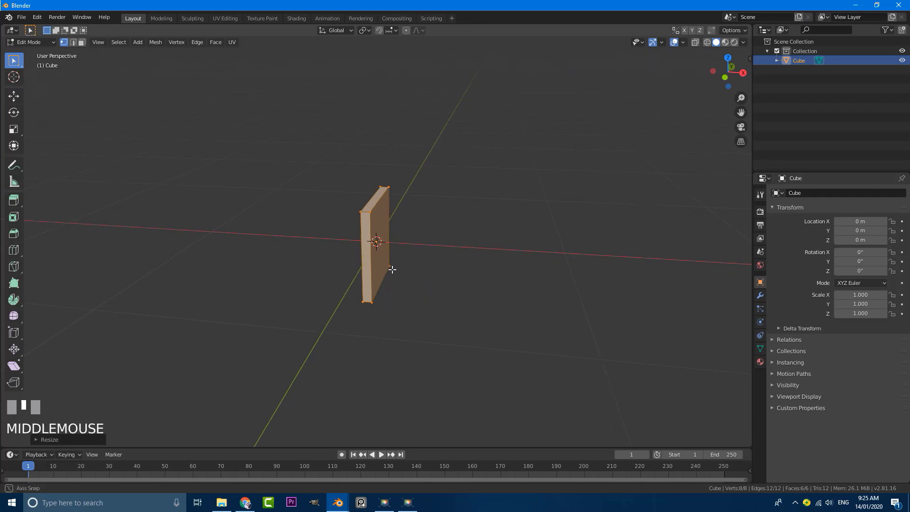
{"action": "scroll", "coordinate": [583, 249], "scroll_direction": "up", "scroll_amount": 2}
{"action": "middle_click_drag", "start_coordinate": [211, 235], "coordinate": [535, 243]}
{"action": "middle_click_drag", "start_coordinate": [421, 246], "coordinate": [357, 223]}
{"action": "key", "text": "Tab"}
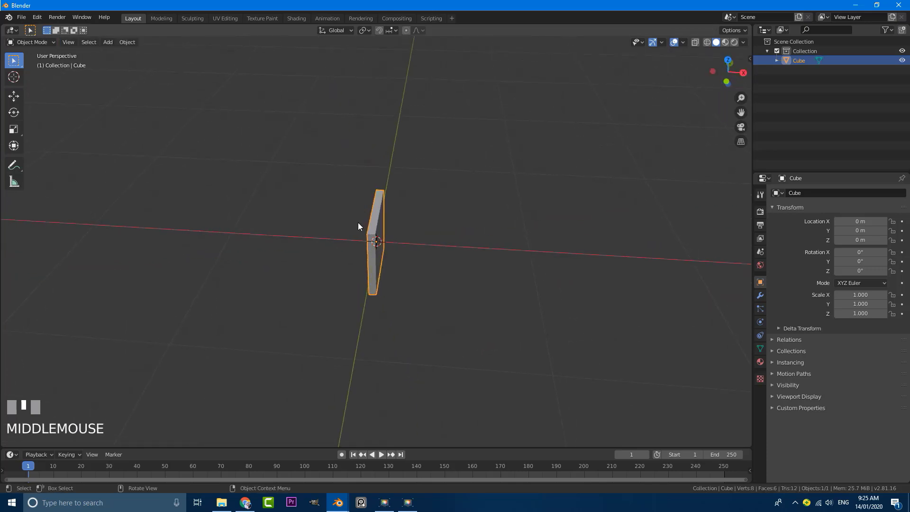
Add an Array modifier to the thin slab with a fixed count of 61
{"action": "left_click", "coordinate": [761, 295]}
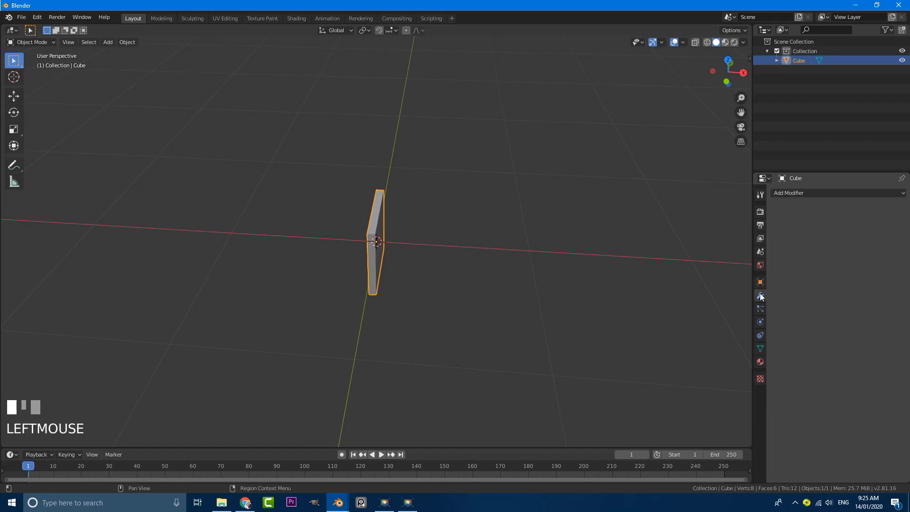
{"action": "left_click", "coordinate": [794, 194]}
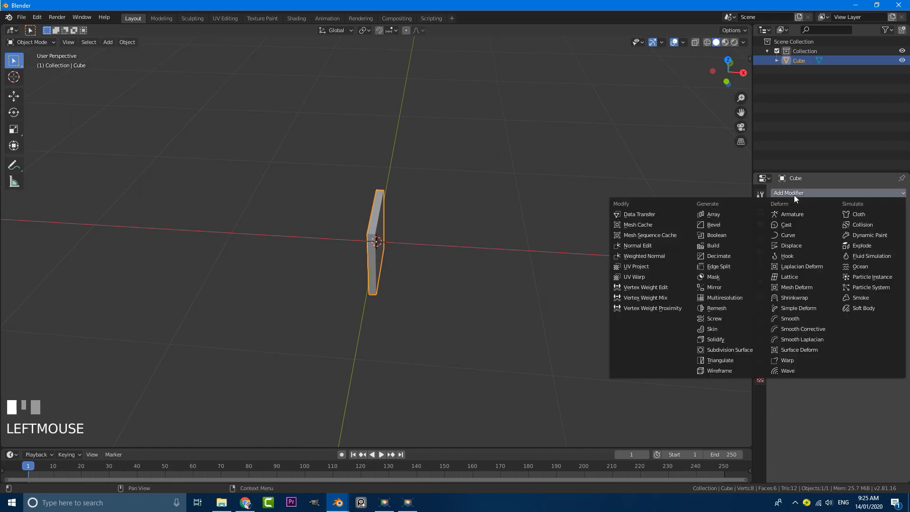
{"action": "left_click", "coordinate": [710, 215]}
{"action": "left_click", "coordinate": [821, 245]}
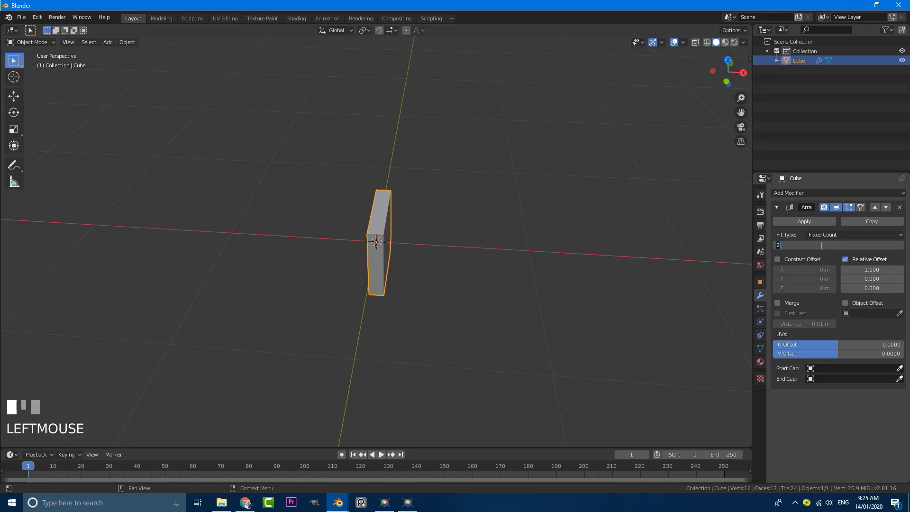
{"action": "key", "text": "Return"}
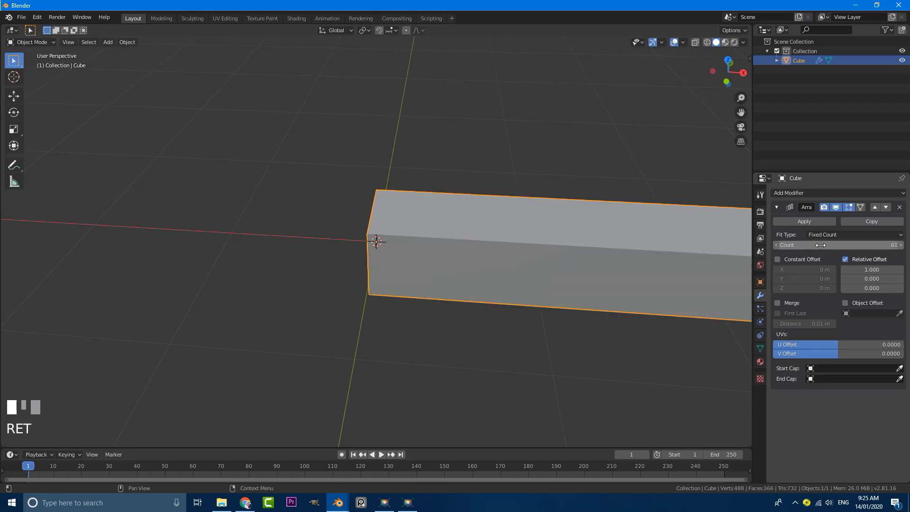
{"action": "scroll", "coordinate": [496, 257], "scroll_direction": "down", "scroll_amount": 2}
{"action": "scroll", "coordinate": [496, 256], "scroll_direction": "down", "scroll_amount": 1}
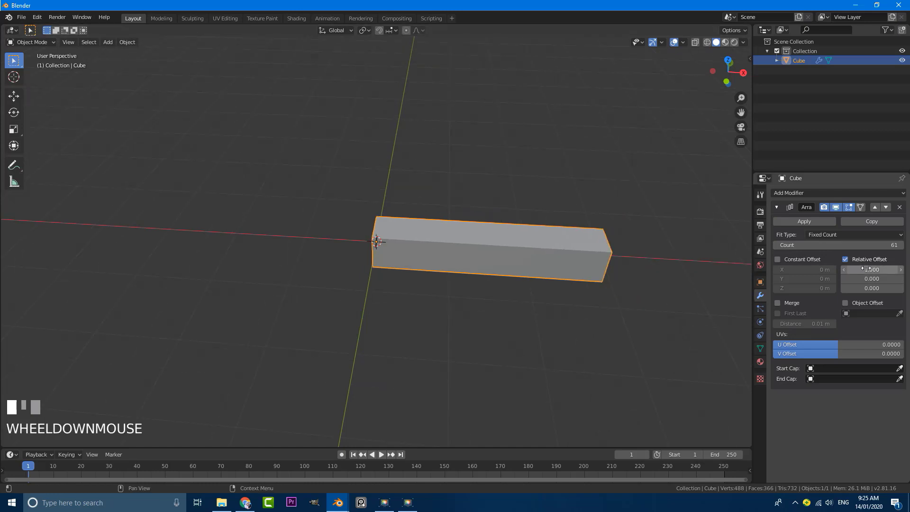
Set the array's relative X offset to 2 and deselect the object
{"action": "left_click", "coordinate": [869, 269]}
{"action": "type", "text": "2"}
{"action": "key", "text": "Return"}
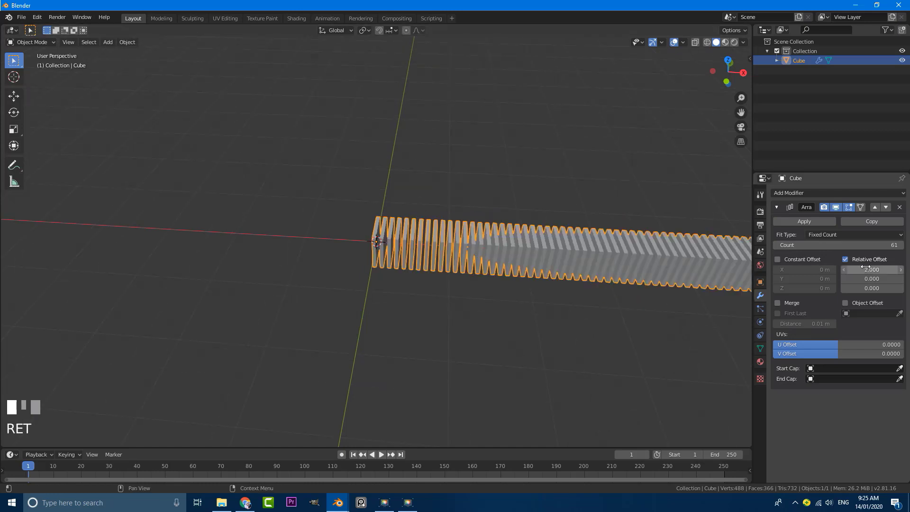
{"action": "middle_click_drag", "start_coordinate": [555, 291], "coordinate": [336, 249], "text": "shift"}
{"action": "key", "text": "alt+a"}
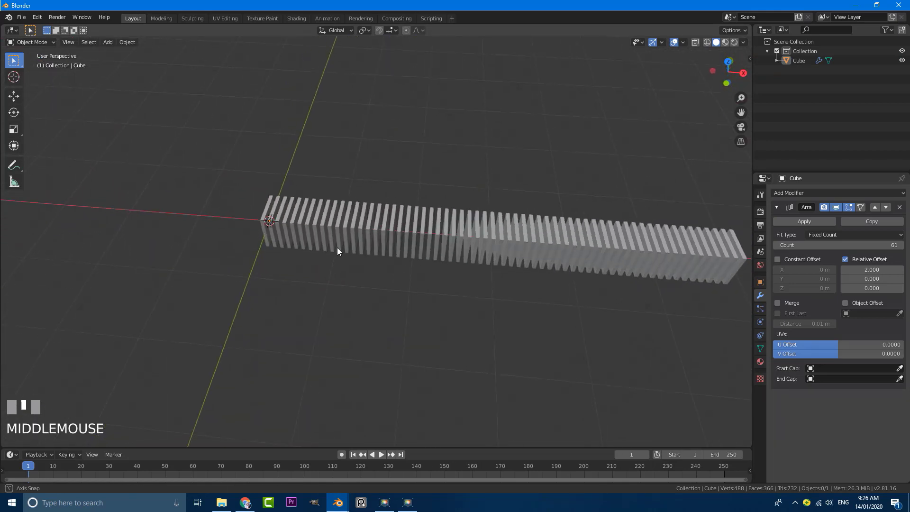
Add a Simple Deform modifier after the array and set its Twist angle to 357° about the X axis
{"action": "left_click", "coordinate": [777, 203]}
{"action": "left_click", "coordinate": [784, 192]}
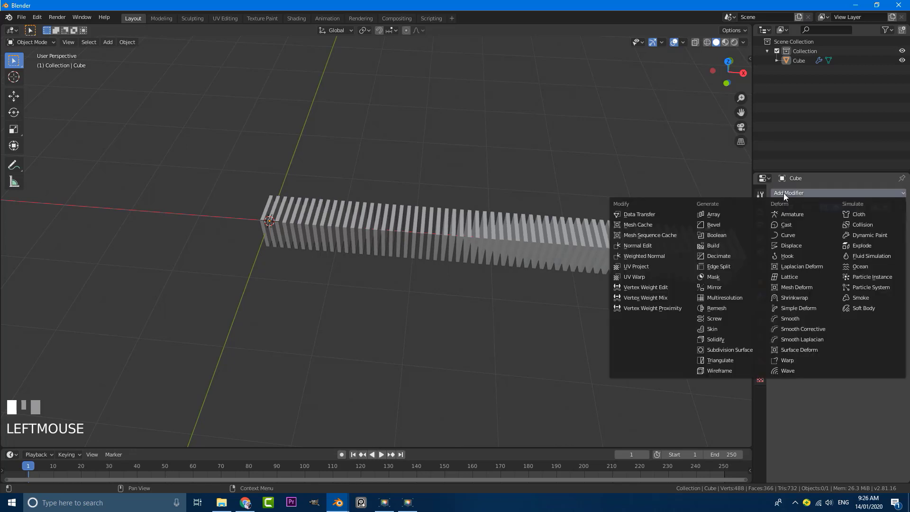
{"action": "left_click", "coordinate": [823, 308]}
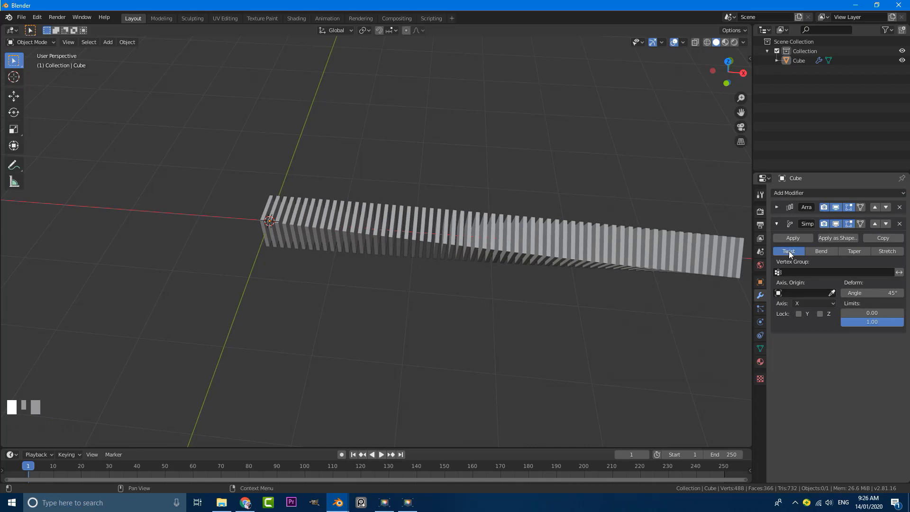
{"action": "left_click", "coordinate": [877, 293]}
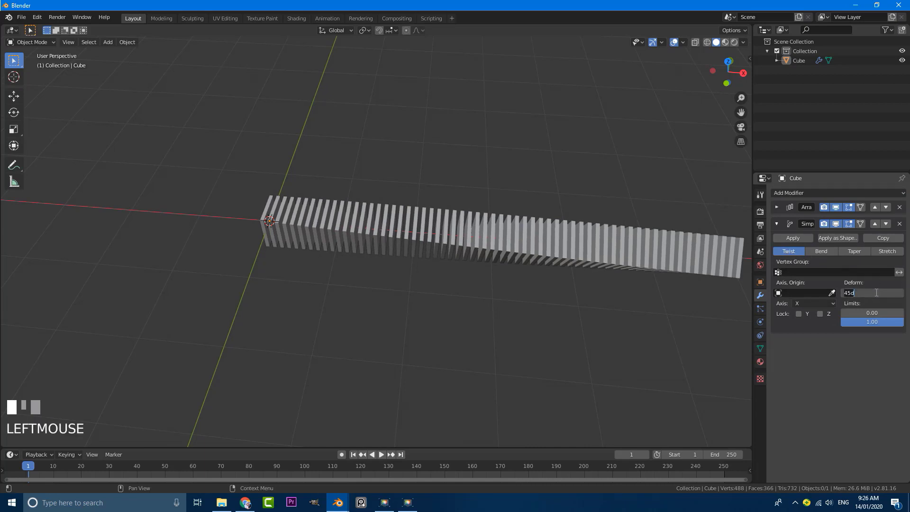
{"action": "type", "text": "3"}
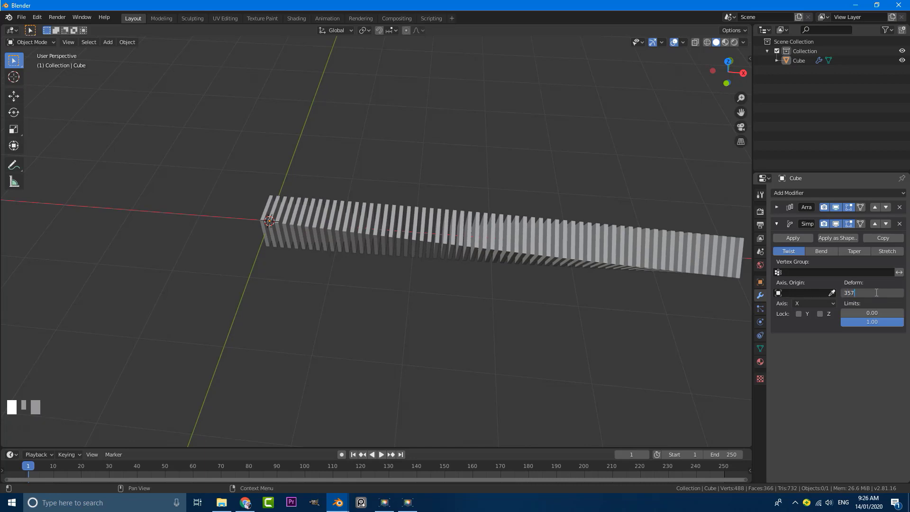
{"action": "type", "text": "57"}
{"action": "key", "text": "Return"}
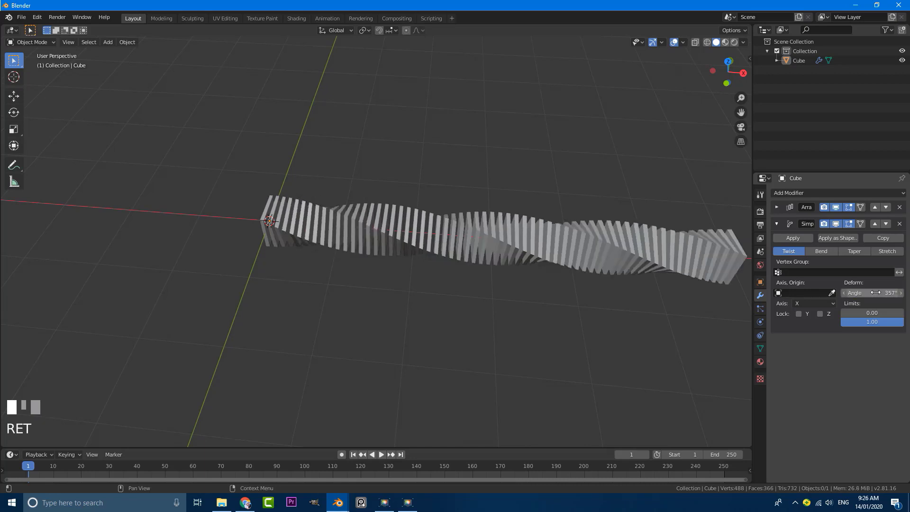
Set the twisting Simple Deform modifier's axis to X and collapse its settings
{"action": "left_click", "coordinate": [797, 306]}
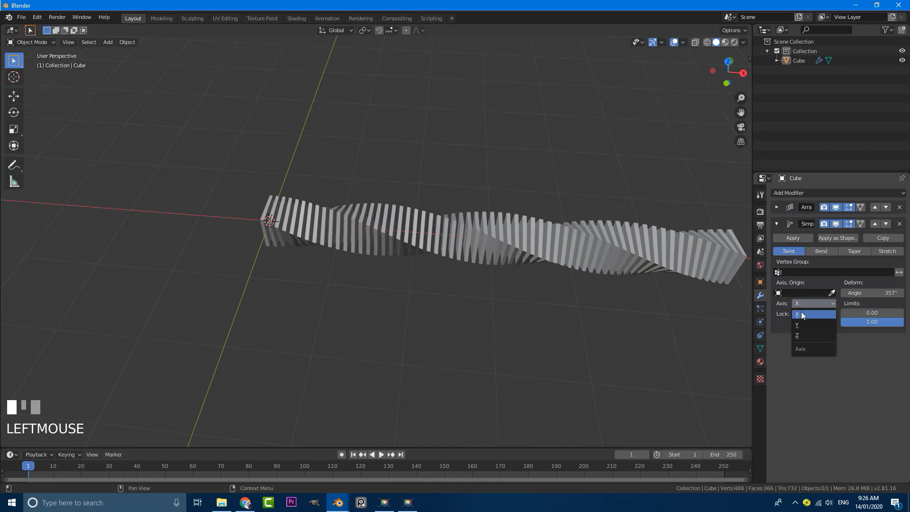
{"action": "left_click", "coordinate": [800, 318]}
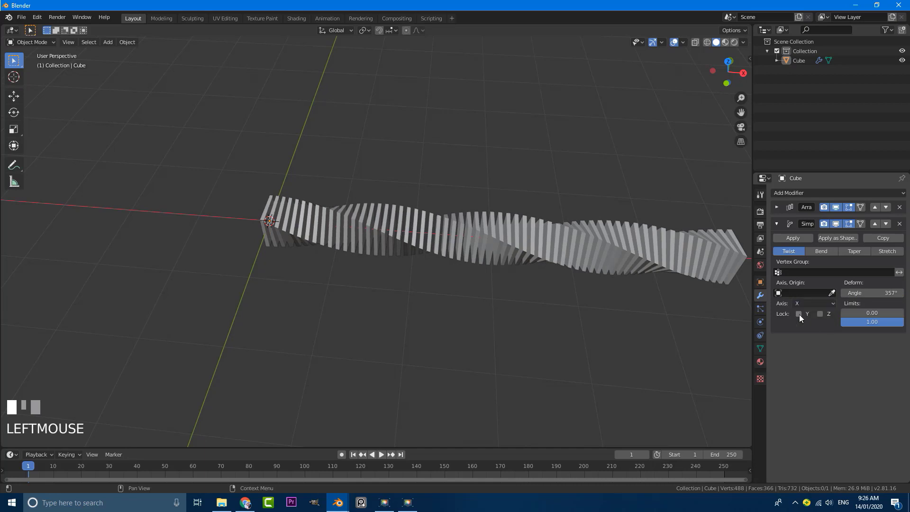
{"action": "left_click", "coordinate": [779, 223]}
Add a second Simple Deform modifier set to Bend about the Z axis with an angle of 357°
{"action": "left_click", "coordinate": [801, 194]}
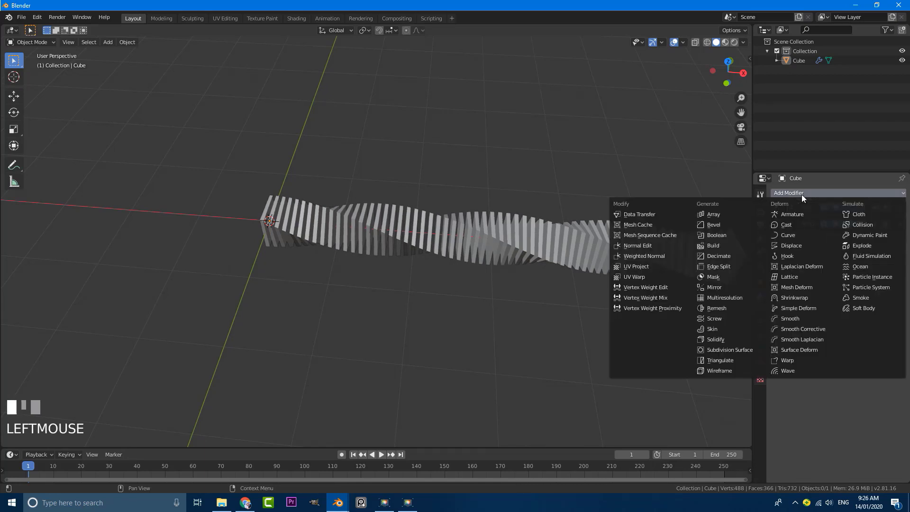
{"action": "left_click", "coordinate": [808, 309]}
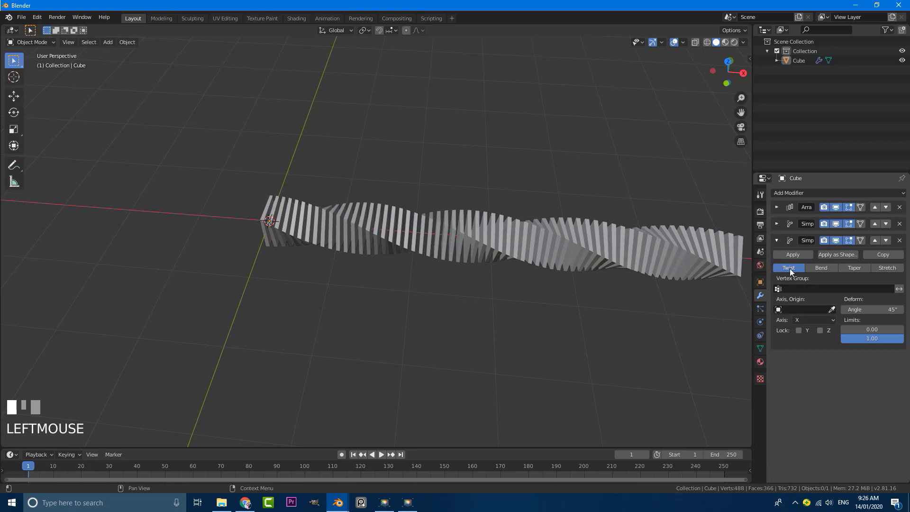
{"action": "left_click", "coordinate": [818, 268]}
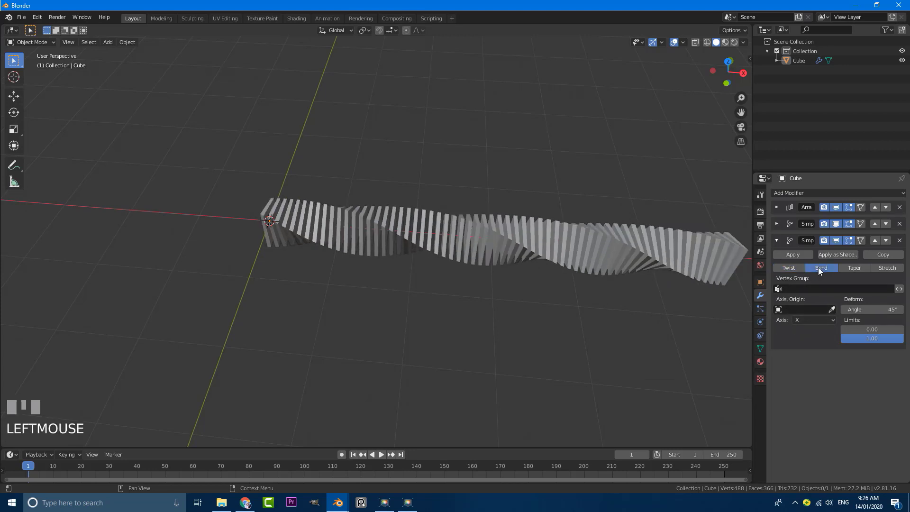
{"action": "left_click", "coordinate": [808, 321]}
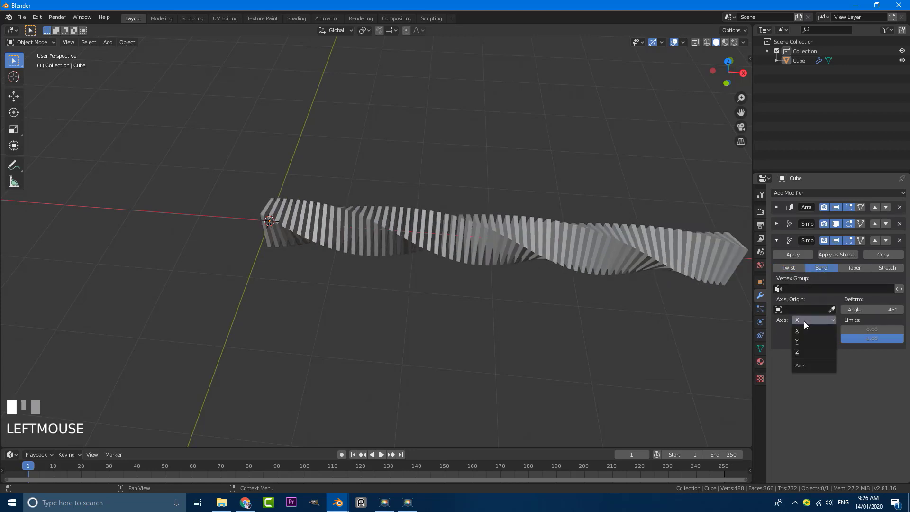
{"action": "left_click", "coordinate": [804, 351]}
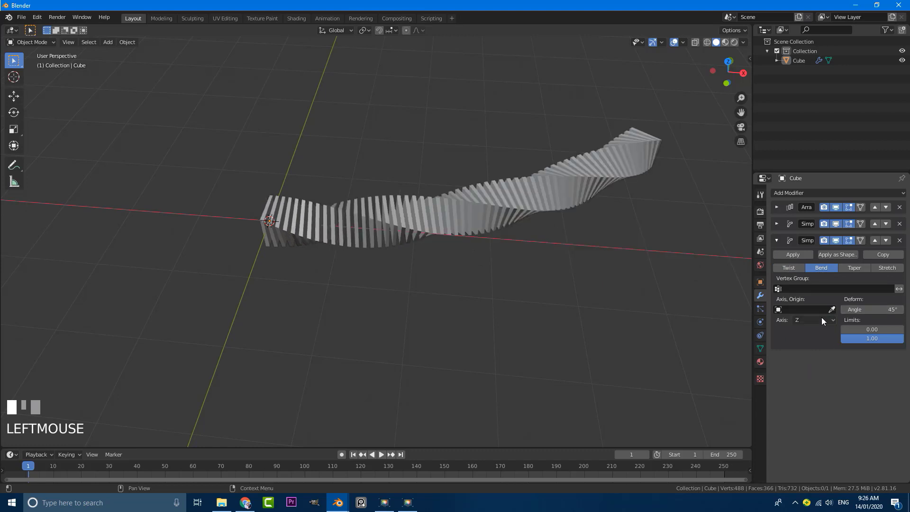
{"action": "left_click", "coordinate": [871, 309]}
{"action": "type", "text": "357"}
{"action": "key", "text": "Return"}
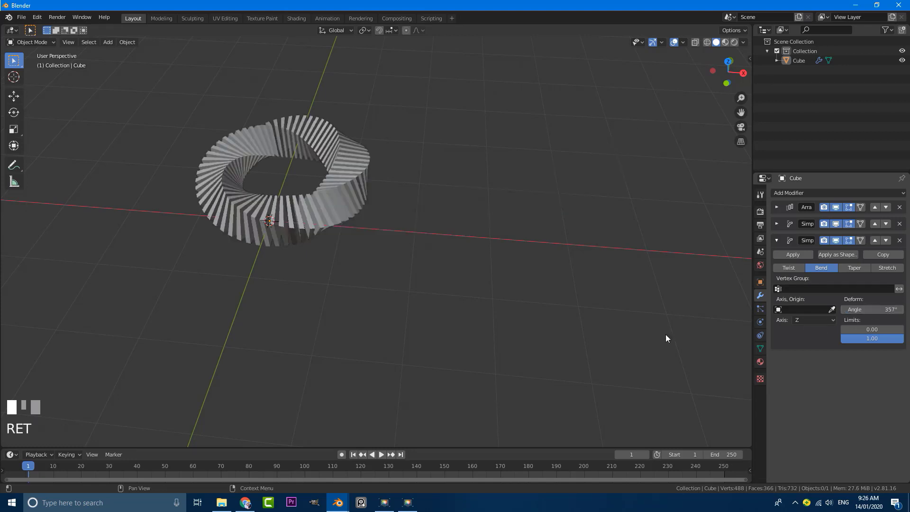
Examine the bent ring from several views, focusing on where its ends meet, and select it
{"action": "key", "text": "KP_7"}
{"action": "middle_click_drag", "start_coordinate": [320, 218], "coordinate": [374, 259], "text": "shift"}
{"action": "scroll", "coordinate": [308, 209], "scroll_direction": "up", "scroll_amount": 4}
{"action": "left_click", "coordinate": [310, 232]}
{"action": "scroll", "coordinate": [274, 211], "scroll_direction": "up", "scroll_amount": 4}
{"action": "scroll", "coordinate": [302, 257], "scroll_direction": "down", "scroll_amount": 4}
{"action": "key", "text": "Tab"}
{"action": "key", "text": "Tab"}
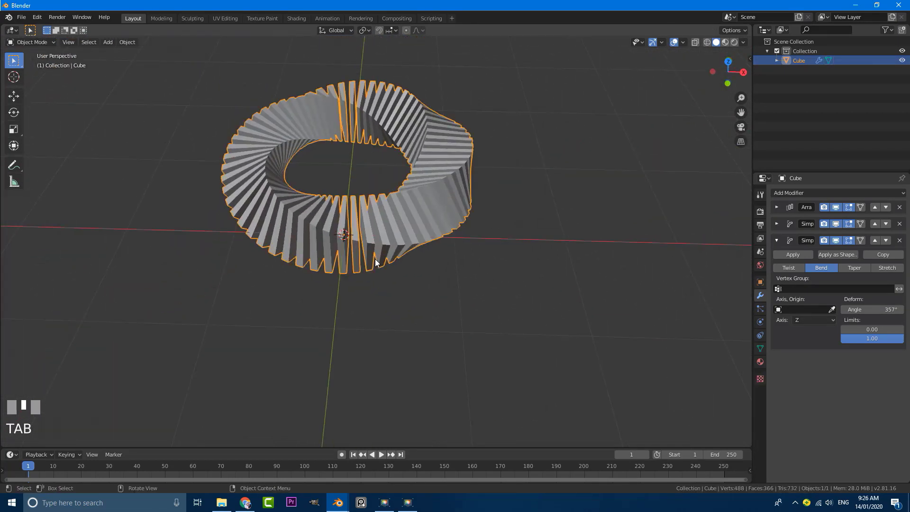
Collapse the Bend modifier, add a Wireframe modifier to the ring after it, and check the frames from above
{"action": "left_click", "coordinate": [776, 240]}
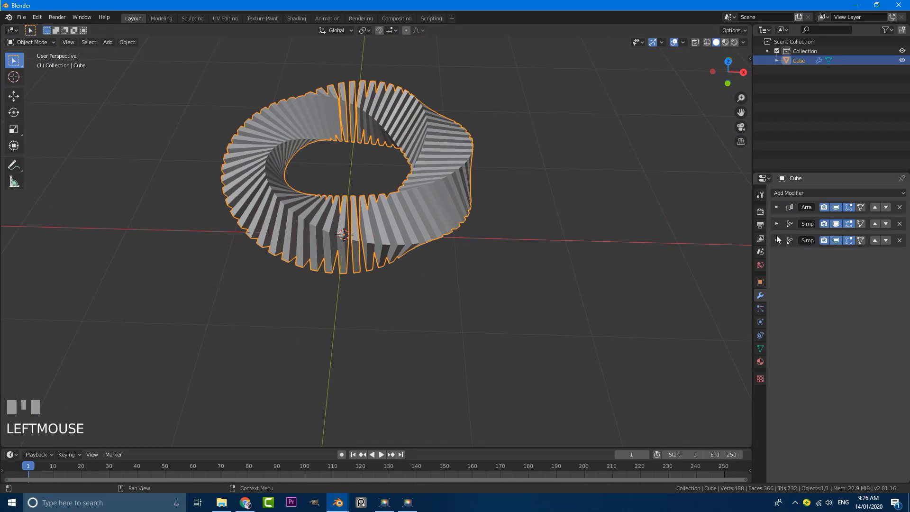
{"action": "left_click", "coordinate": [786, 193]}
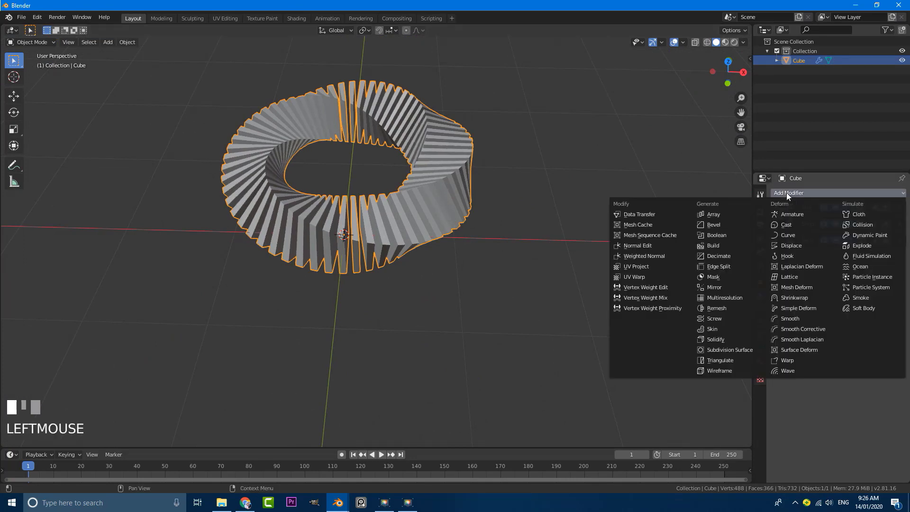
{"action": "left_click", "coordinate": [730, 369]}
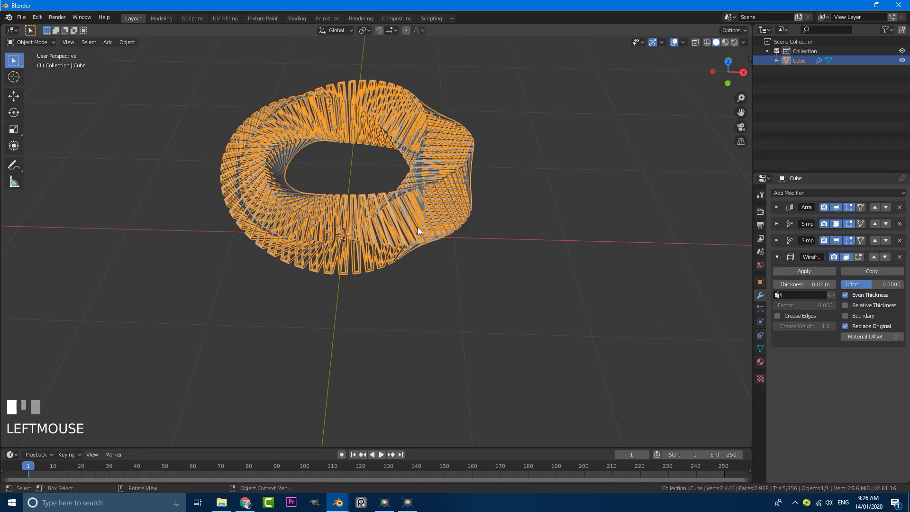
{"action": "key", "text": "KP_7"}
{"action": "key", "text": "alt+a"}
{"action": "scroll", "coordinate": [409, 232], "scroll_direction": "up", "scroll_amount": 3}
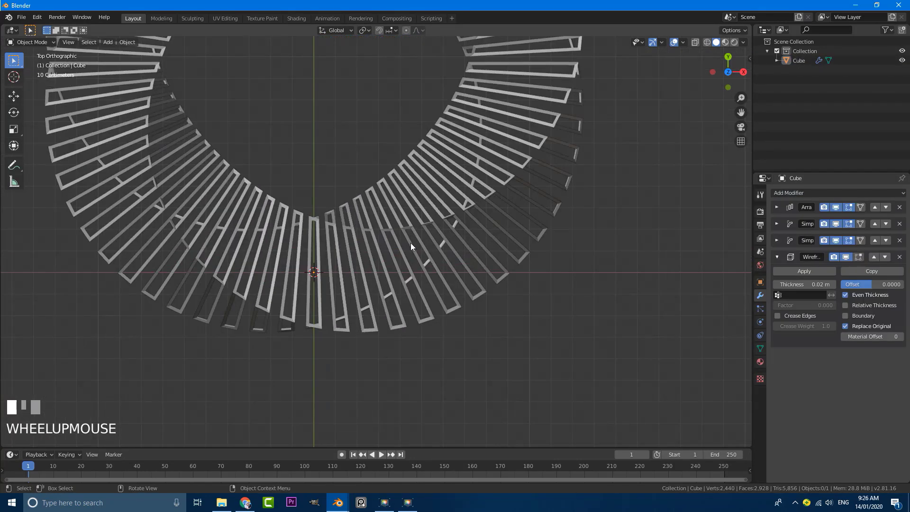
{"action": "left_click", "coordinate": [292, 256]}
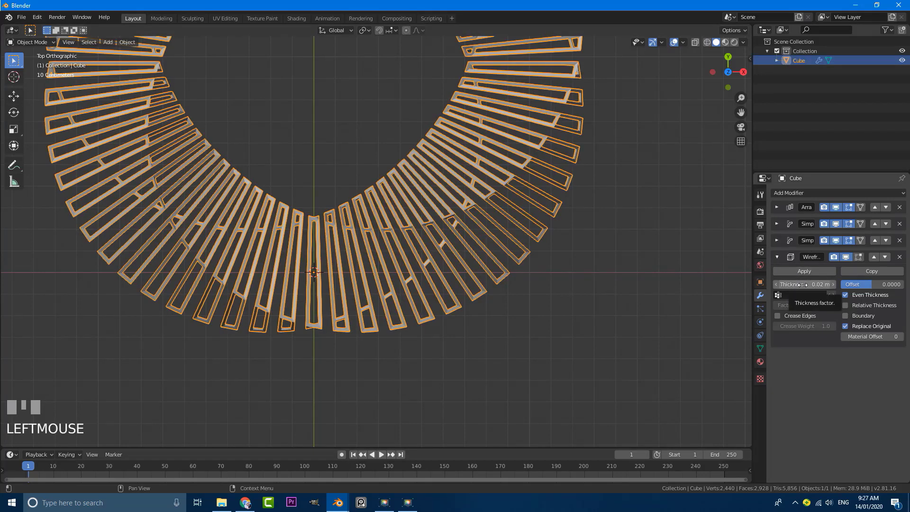
Move the wireframe ring about 1 m in negative Y so its center sits on the world origin, and deselect it
{"action": "scroll", "coordinate": [331, 213], "scroll_direction": "down", "scroll_amount": 3}
{"action": "left_click", "coordinate": [306, 206]}
{"action": "scroll", "coordinate": [307, 207], "scroll_direction": "down", "scroll_amount": 1}
{"action": "middle_click_drag", "start_coordinate": [408, 157], "coordinate": [368, 169], "text": "shift"}
{"action": "left_click", "coordinate": [369, 125]}
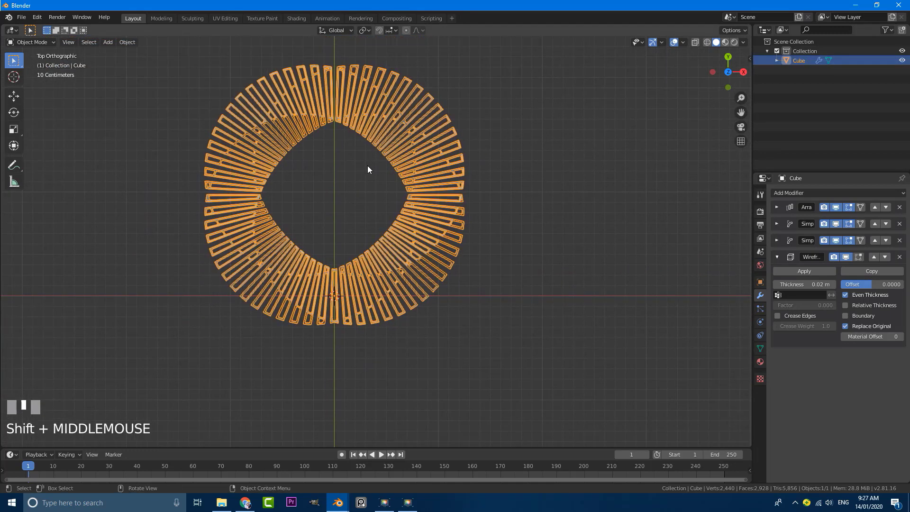
{"action": "key", "text": "g"}
{"action": "key", "text": "y"}
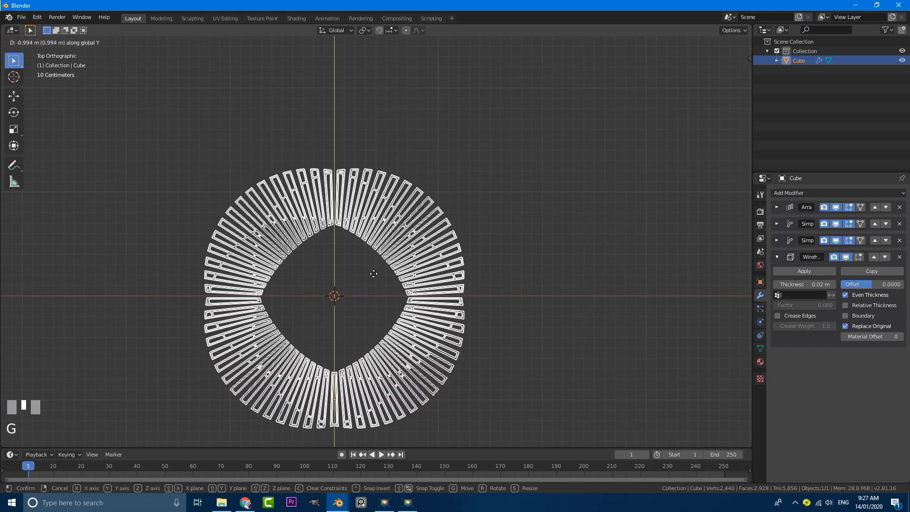
{"action": "left_click", "coordinate": [374, 271], "text": "shift"}
{"action": "key", "text": "alt+a"}
Collapse the Wireframe modifier's settings in the ring's modifier stack
{"action": "scroll", "coordinate": [385, 258], "scroll_direction": "down", "scroll_amount": 1, "text": "alt"}
{"action": "scroll", "coordinate": [386, 257], "scroll_direction": "down", "scroll_amount": 3}
{"action": "middle_click_drag", "start_coordinate": [397, 309], "coordinate": [395, 285]}
{"action": "scroll", "coordinate": [385, 272], "scroll_direction": "up", "scroll_amount": 3}
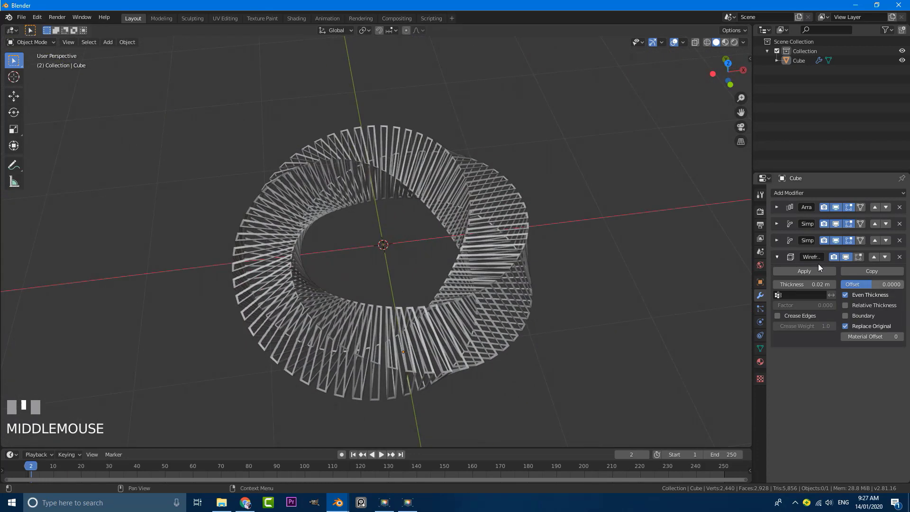
{"action": "left_click", "coordinate": [780, 257]}
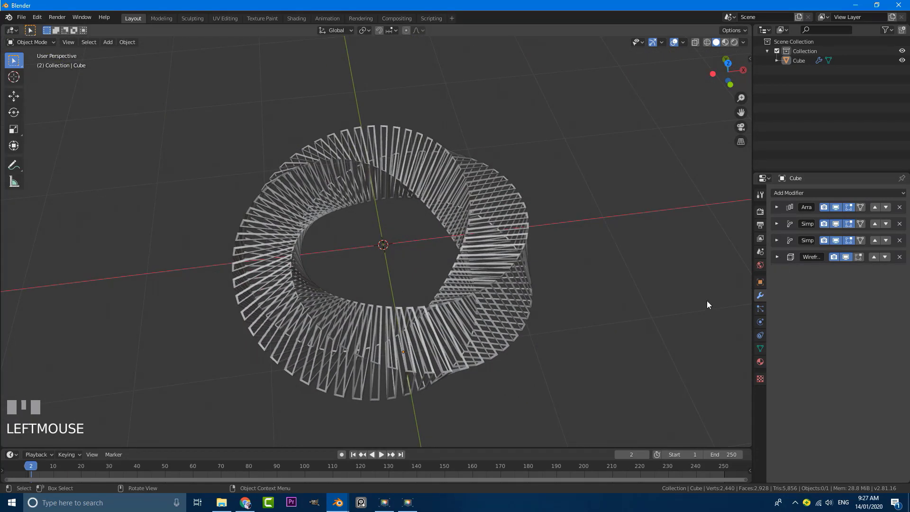
{"action": "middle_click_drag", "start_coordinate": [474, 234], "coordinate": [464, 252]}
{"action": "left_click", "coordinate": [466, 253]}
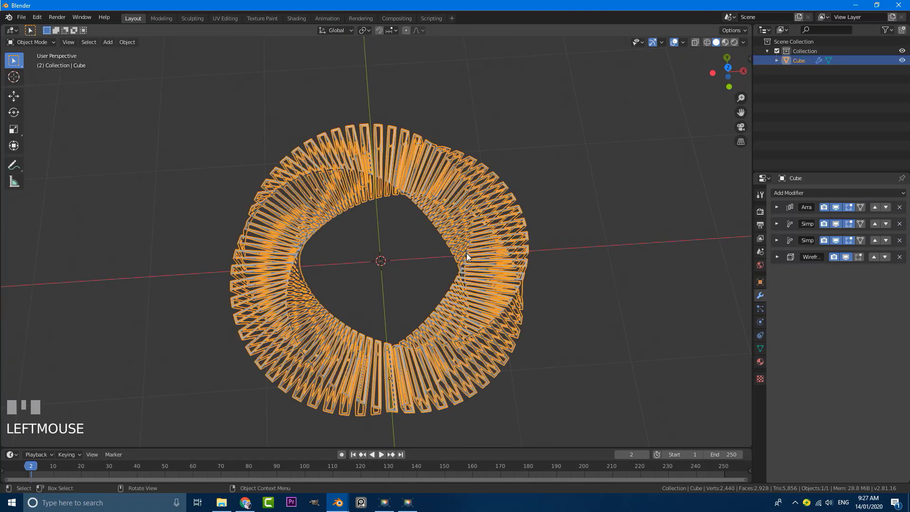
{"action": "key", "text": "g"}
{"action": "right_click", "coordinate": [459, 224]}
Deselect the ring, add a mesh plane at the origin and scale it up to extend far beyond the ring
{"action": "key", "text": "KP_7"}
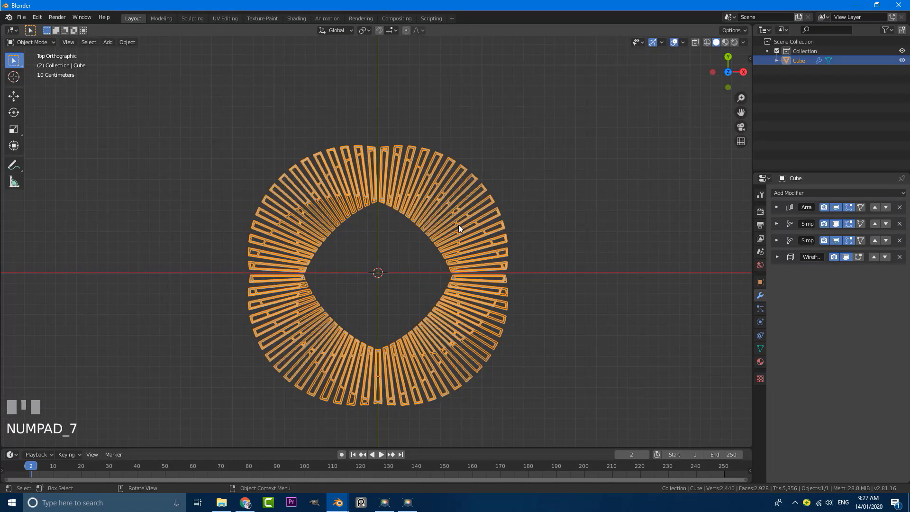
{"action": "key", "text": "a"}
{"action": "key", "text": "a"}
{"action": "middle_click_drag", "start_coordinate": [477, 286], "coordinate": [458, 265], "text": "shift"}
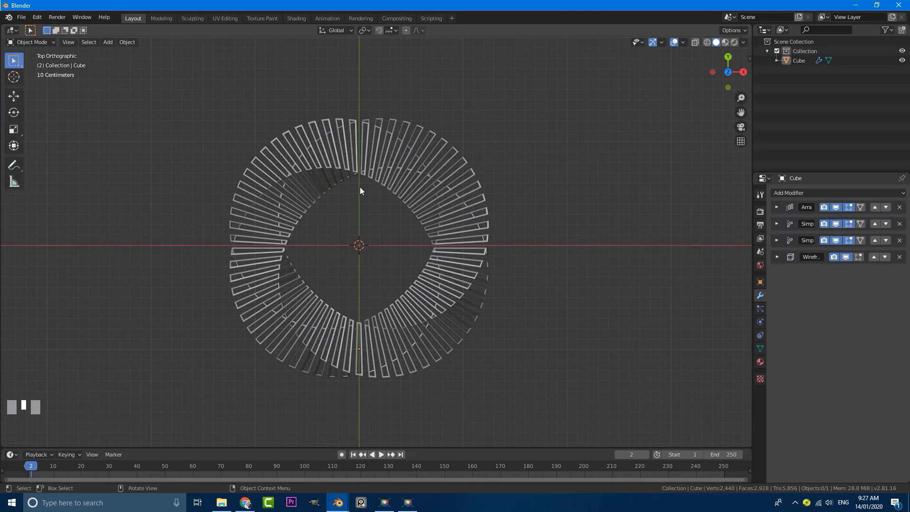
{"action": "key", "text": "shift+a"}
{"action": "mouse_move", "coordinate": [352, 193]}
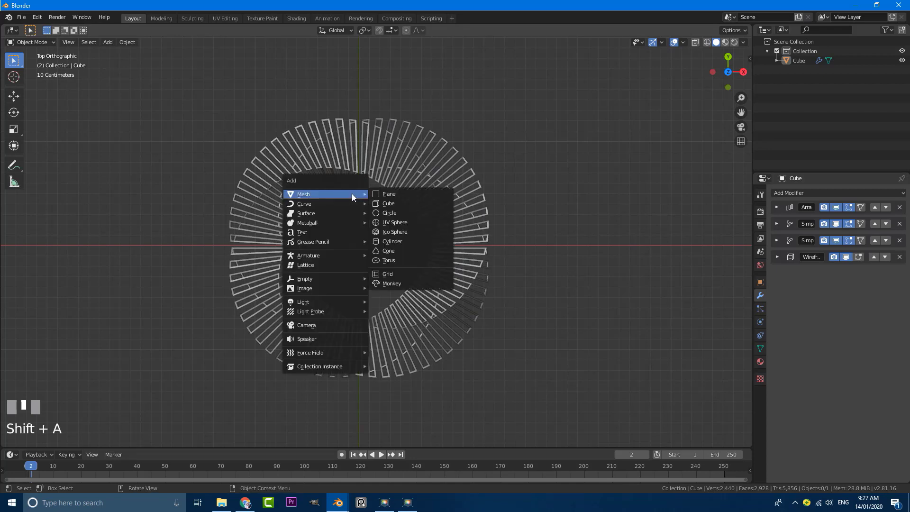
{"action": "left_click", "coordinate": [408, 192]}
{"action": "scroll", "coordinate": [397, 209], "scroll_direction": "down", "scroll_amount": 3}
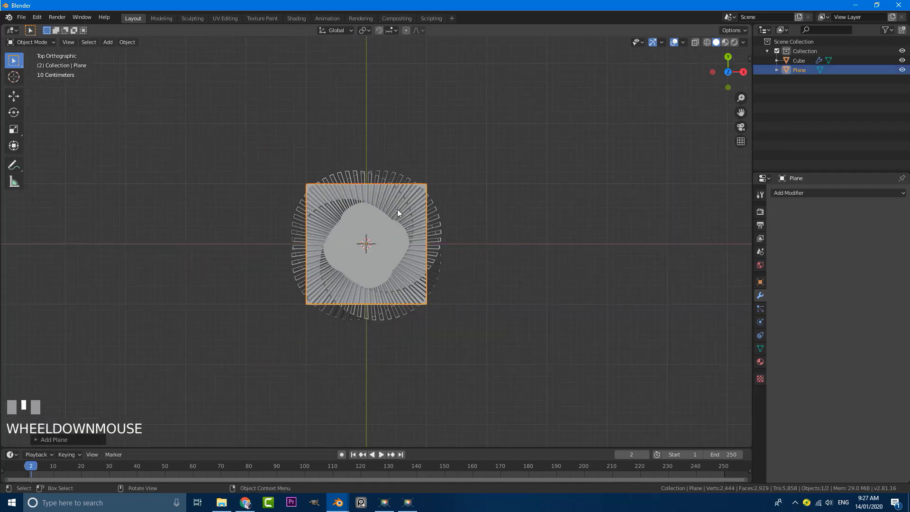
{"action": "key", "text": "s"}
{"action": "key", "text": "Return"}
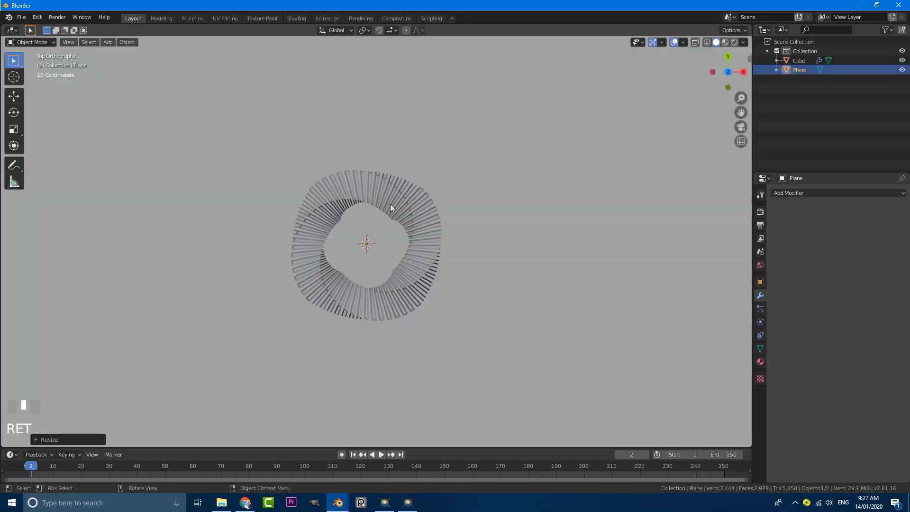
Move the large plane straight down along Z so it lies well below the ring
{"action": "scroll", "coordinate": [414, 306], "scroll_direction": "down", "scroll_amount": 3}
{"action": "middle_click_drag", "start_coordinate": [414, 306], "coordinate": [359, 225]}
{"action": "scroll", "coordinate": [358, 224], "scroll_direction": "up", "scroll_amount": 2}
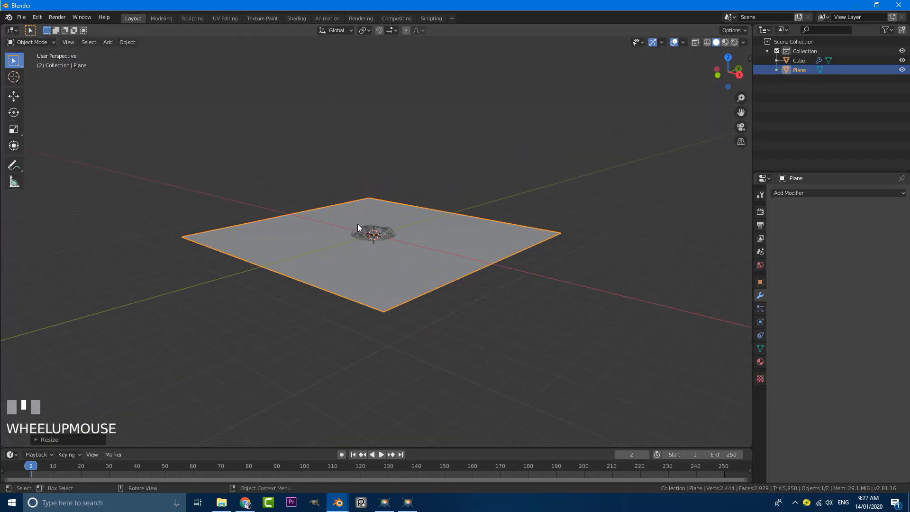
{"action": "key", "text": "g"}
{"action": "key", "text": "z"}
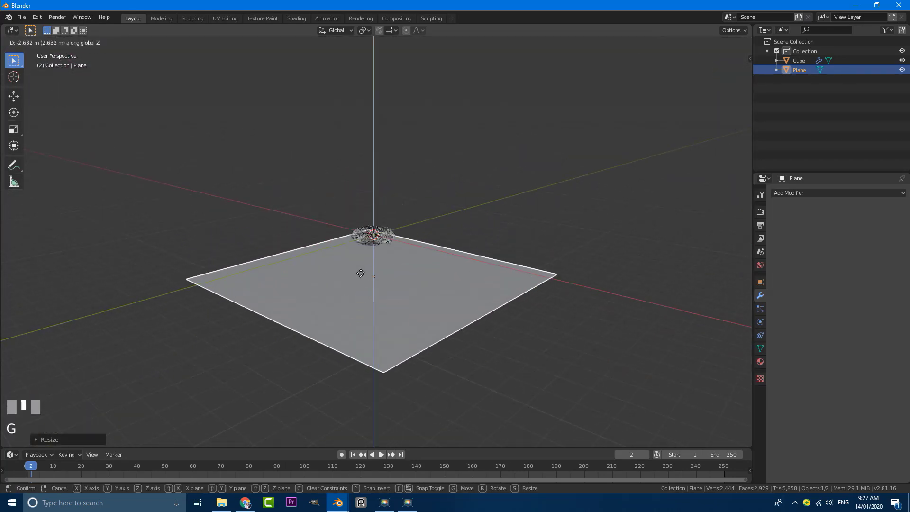
{"action": "left_click", "coordinate": [363, 303]}
{"action": "middle_click_drag", "start_coordinate": [363, 302], "coordinate": [490, 309]}
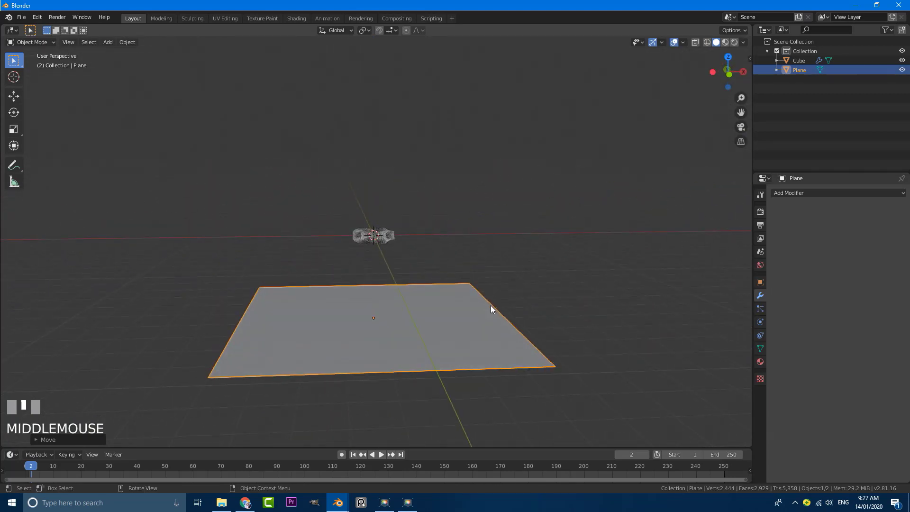
{"action": "key", "text": "KP_1"}
{"action": "key", "text": "KP_7"}
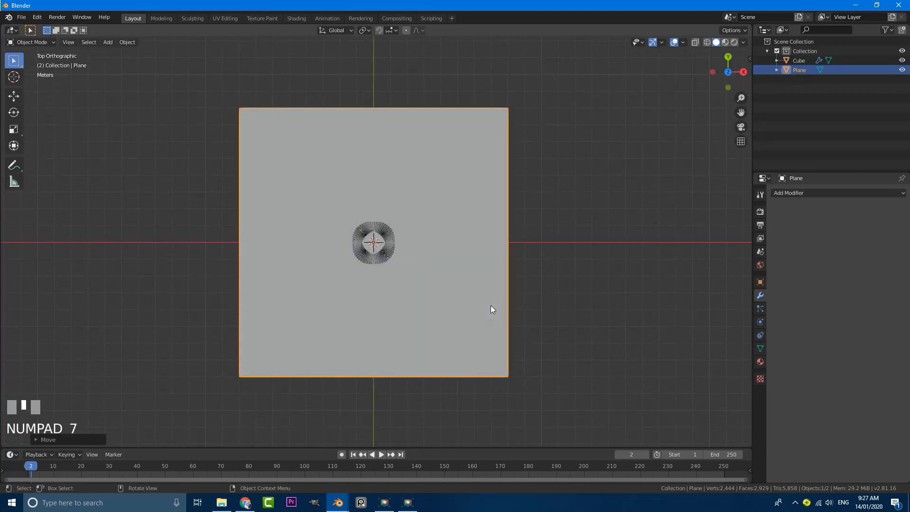
Add a camera at the origin and raise it along Z to about 4.08 m above the ring
{"action": "key", "text": "alt+a"}
{"action": "scroll", "coordinate": [405, 245], "scroll_direction": "up", "scroll_amount": 2}
{"action": "key", "text": "shift+a"}
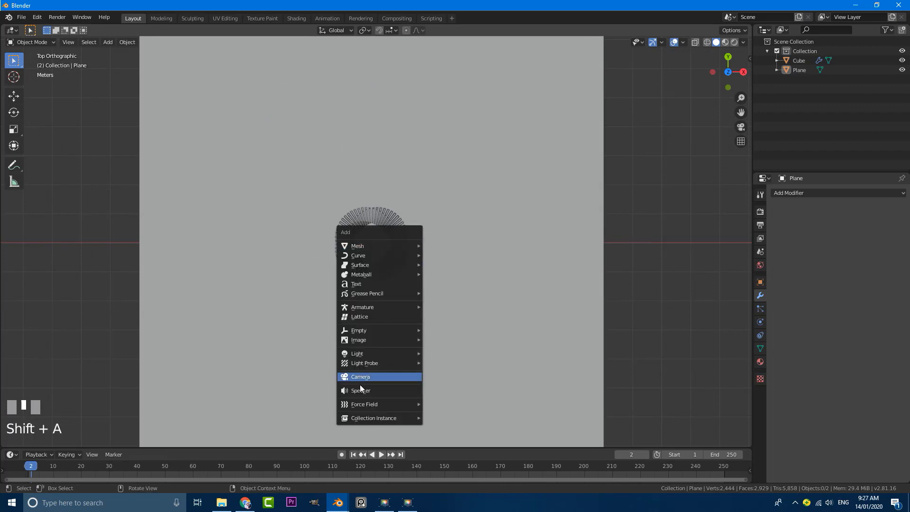
{"action": "left_click", "coordinate": [369, 376]}
{"action": "middle_click_drag", "start_coordinate": [469, 351], "coordinate": [420, 301]}
{"action": "key", "text": "g"}
{"action": "key", "text": "z"}
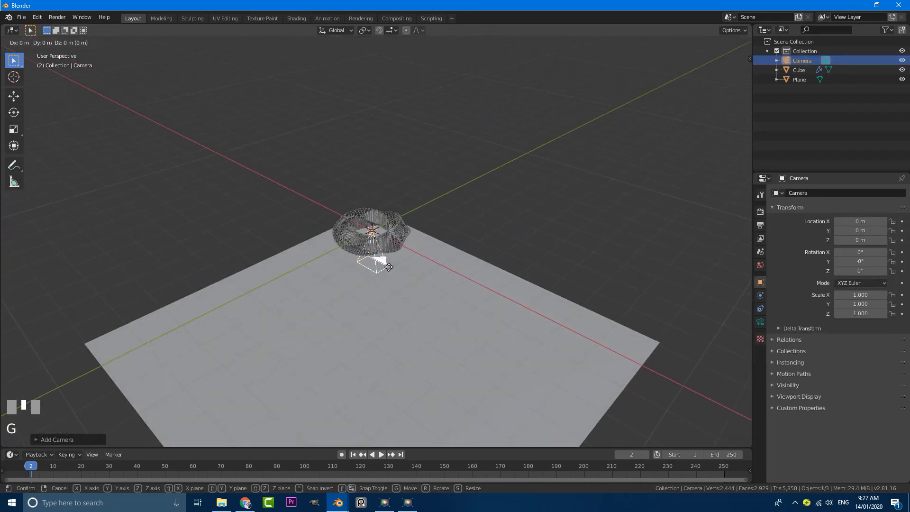
{"action": "left_click", "coordinate": [383, 153]}
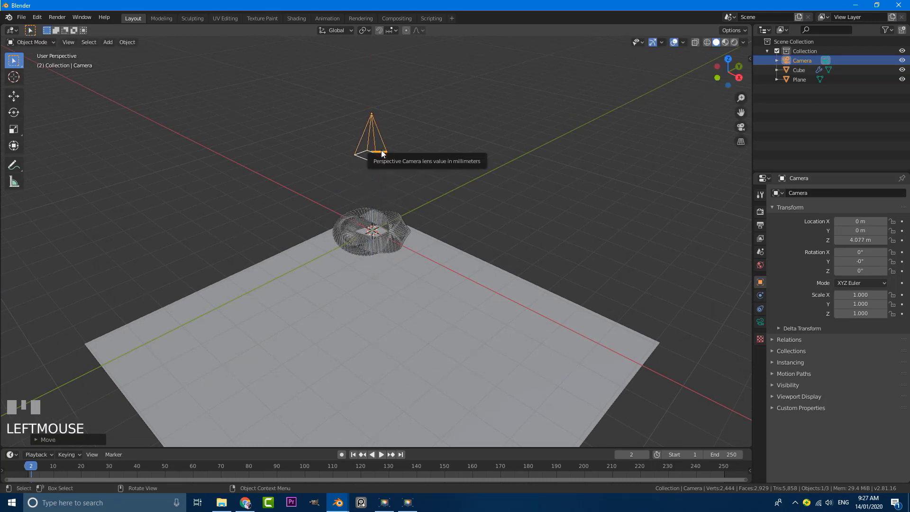
Look through the camera and pull it back along its local Z to about 9.07 m, framing the whole ring
{"action": "key", "text": "KP_0"}
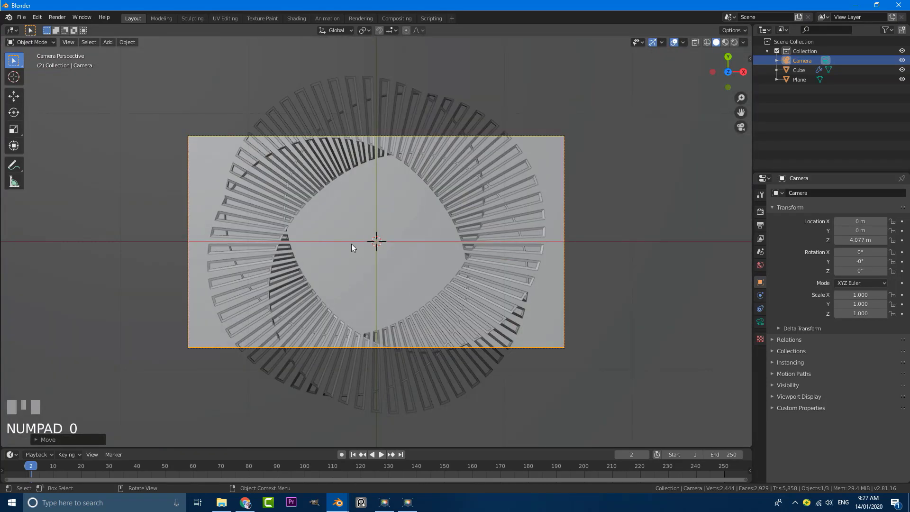
{"action": "key", "text": "g"}
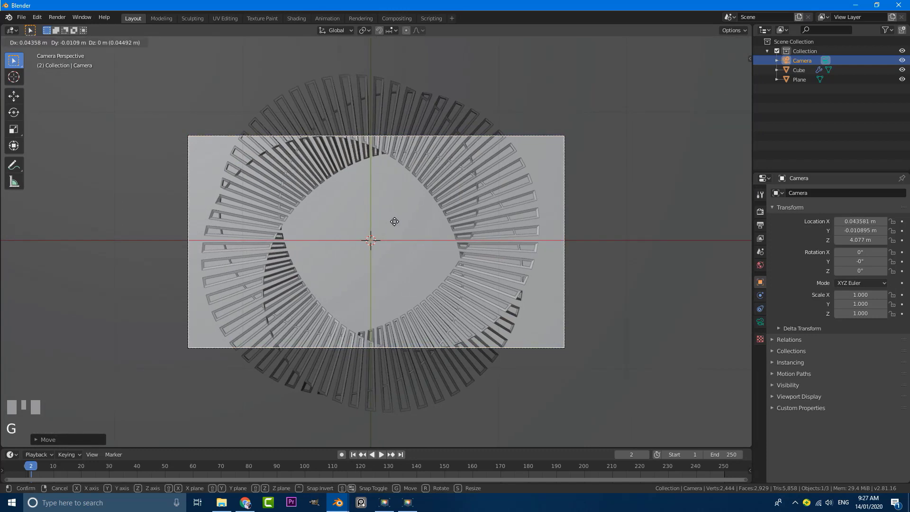
{"action": "key", "text": "z"}
{"action": "key", "text": "z"}
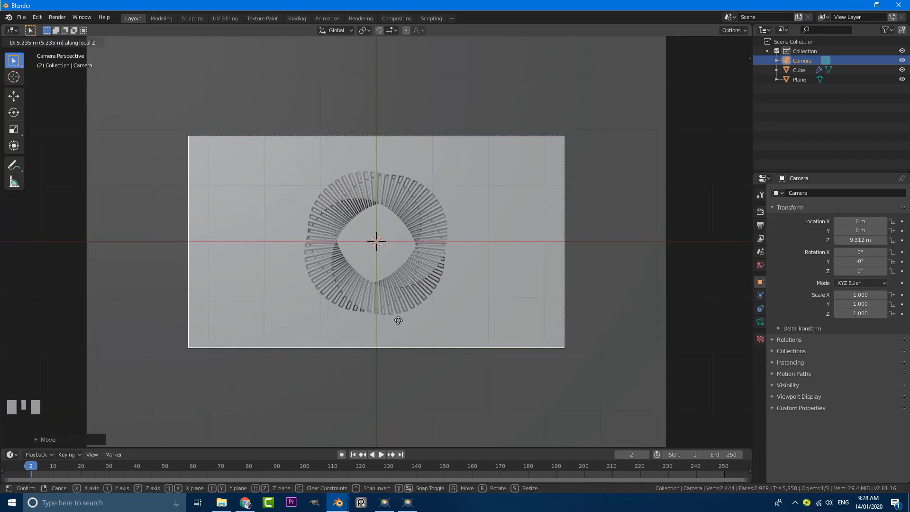
{"action": "left_click", "coordinate": [396, 317]}
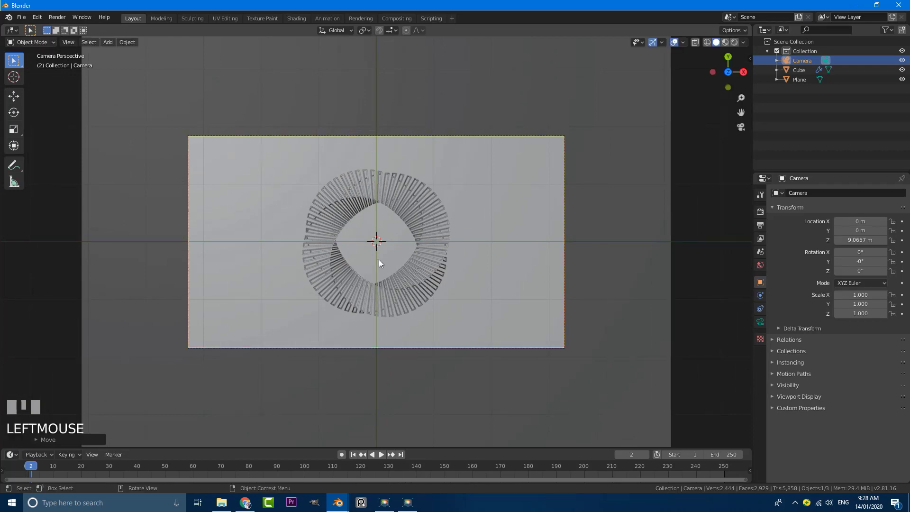
Examine how the ring and backdrop plane sit within the camera frame, from an angle and through the camera
{"action": "scroll", "coordinate": [460, 232], "scroll_direction": "up", "scroll_amount": 2}
{"action": "scroll", "coordinate": [484, 256], "scroll_direction": "down", "scroll_amount": 3}
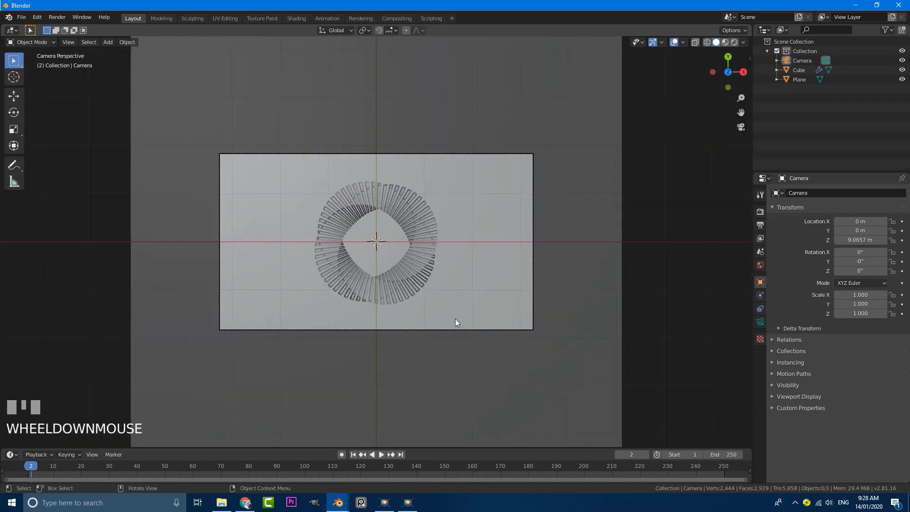
{"action": "scroll", "coordinate": [457, 322], "scroll_direction": "down", "scroll_amount": 2}
{"action": "middle_click_drag", "start_coordinate": [458, 326], "coordinate": [476, 342]}
{"action": "left_click", "coordinate": [476, 337]}
{"action": "scroll", "coordinate": [426, 329], "scroll_direction": "down", "scroll_amount": 5}
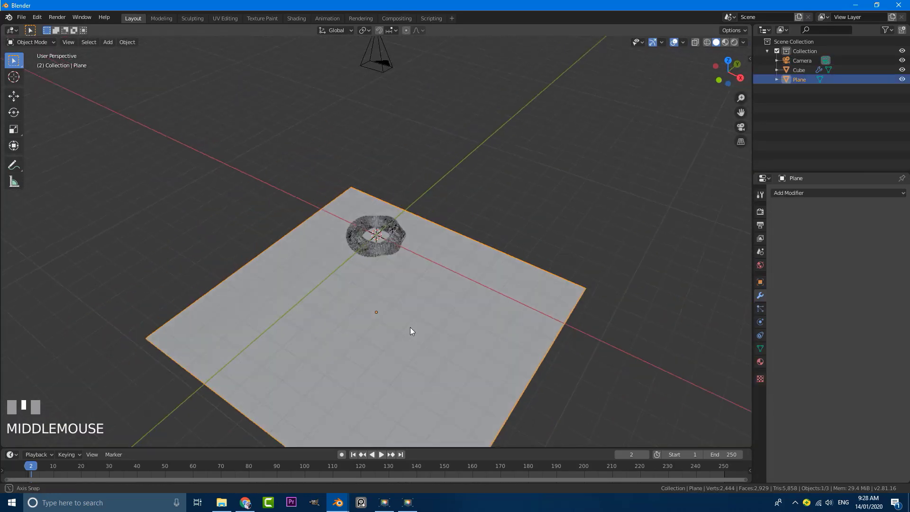
{"action": "middle_click_drag", "start_coordinate": [411, 327], "coordinate": [415, 295]}
{"action": "left_click", "coordinate": [386, 236]}
{"action": "scroll", "coordinate": [379, 235], "scroll_direction": "up", "scroll_amount": 4}
{"action": "middle_click_drag", "start_coordinate": [367, 232], "coordinate": [381, 284]}
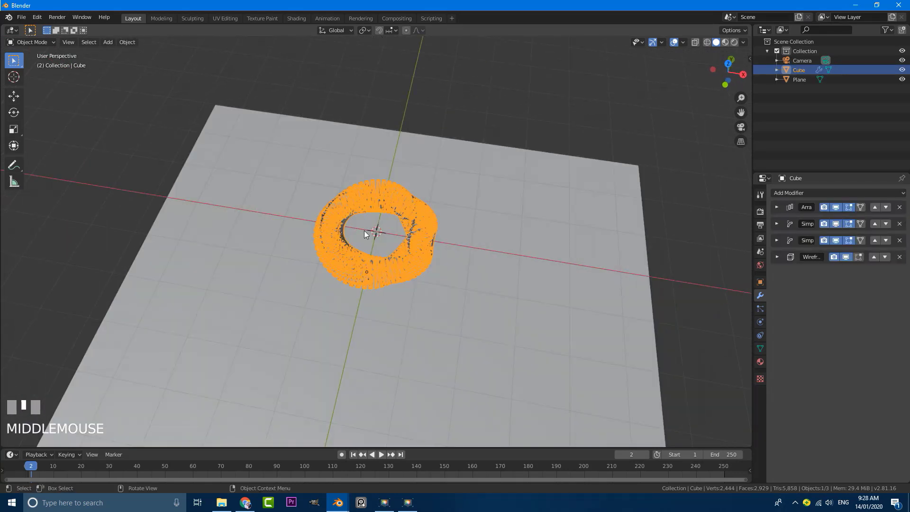
{"action": "key", "text": "g"}
{"action": "right_click", "coordinate": [376, 232]}
{"action": "middle_click_drag", "start_coordinate": [383, 233], "coordinate": [382, 234]}
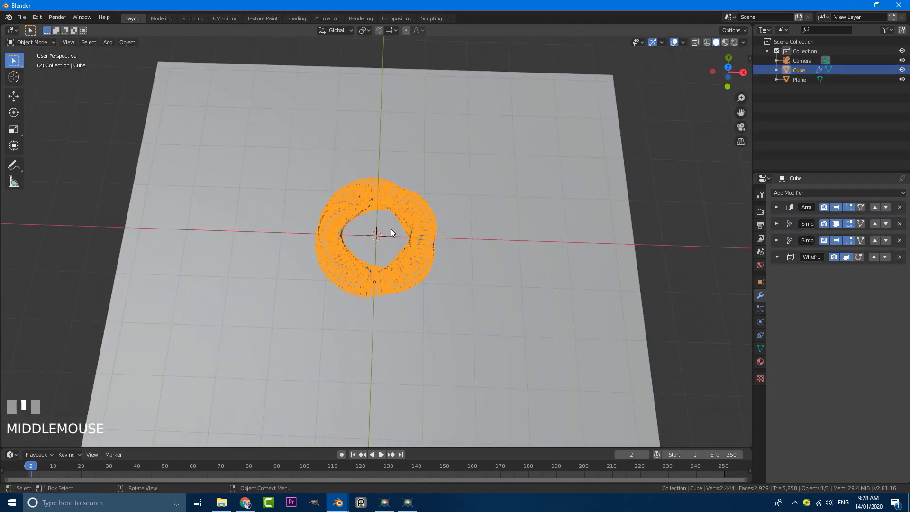
{"action": "key", "text": "KP_1"}
{"action": "key", "text": "KP_0"}
{"action": "key", "text": "alt+a"}
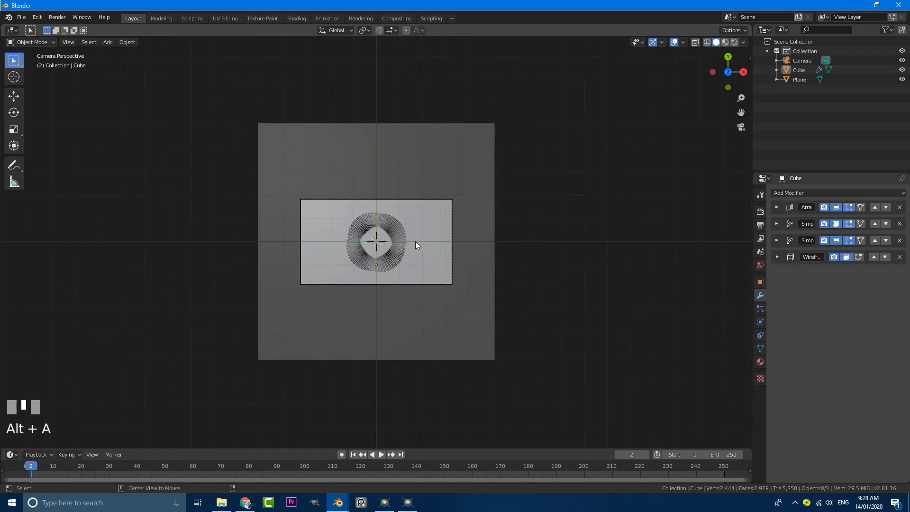
{"action": "scroll", "coordinate": [347, 181], "scroll_direction": "up", "scroll_amount": 2}
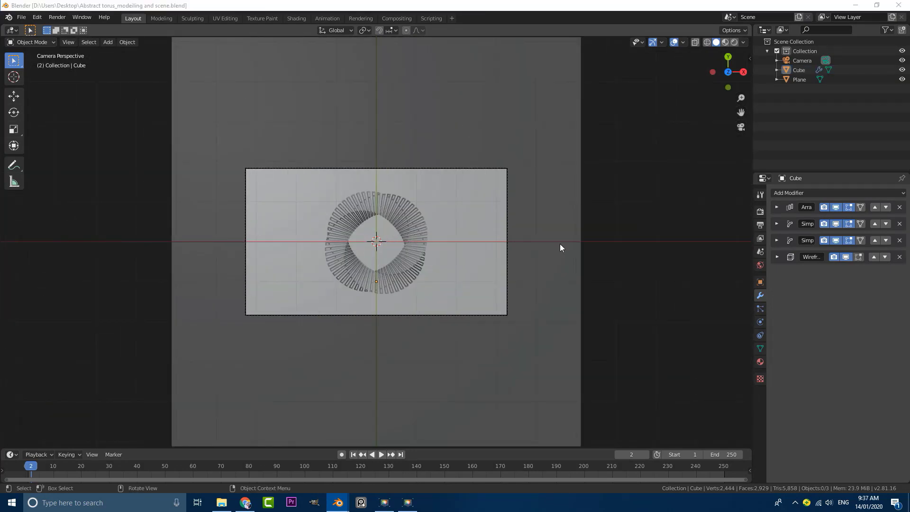
In front view, add a Sun light and place it above the ring at about X 1.67 m, Z 5.02 m
{"action": "left_click", "coordinate": [483, 250]}
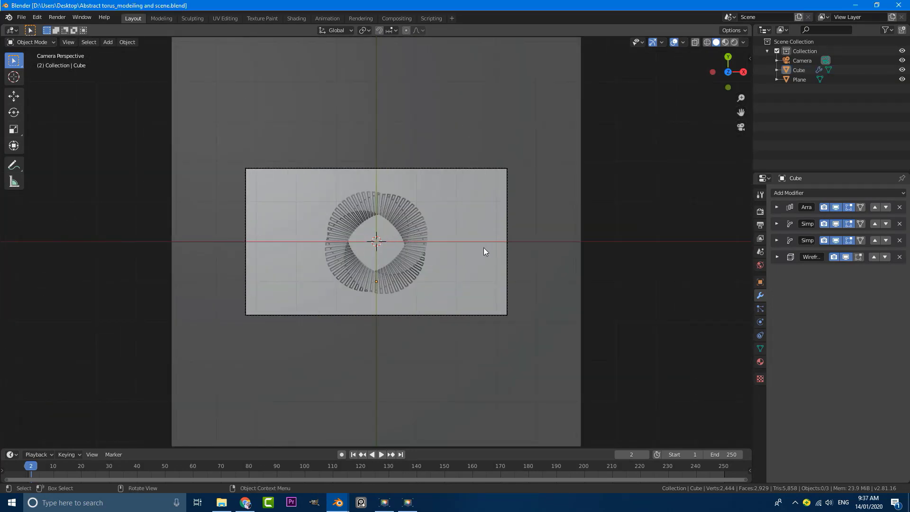
{"action": "key", "text": "KP_1"}
{"action": "scroll", "coordinate": [489, 257], "scroll_direction": "down", "scroll_amount": 3}
{"action": "key", "text": "shift+a"}
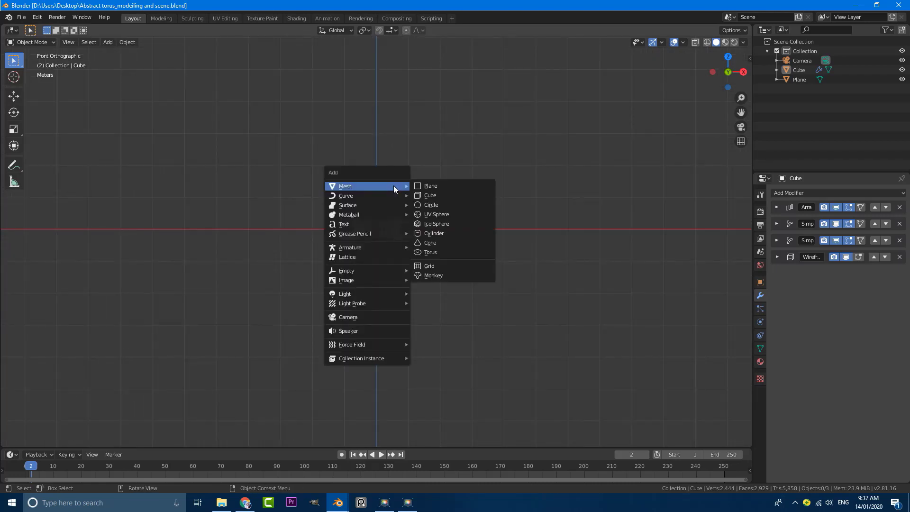
{"action": "mouse_move", "coordinate": [358, 294]}
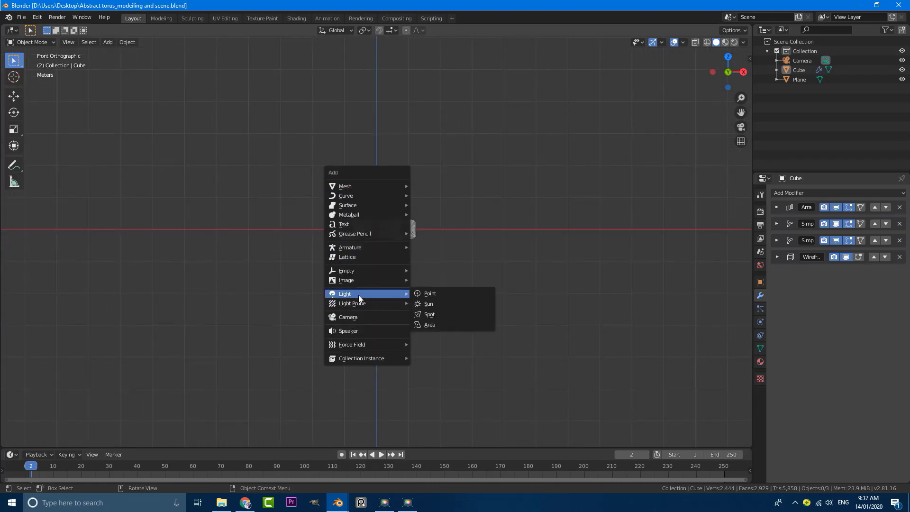
{"action": "left_click", "coordinate": [436, 305]}
{"action": "scroll", "coordinate": [369, 308], "scroll_direction": "up", "scroll_amount": 3}
{"action": "key", "text": "g"}
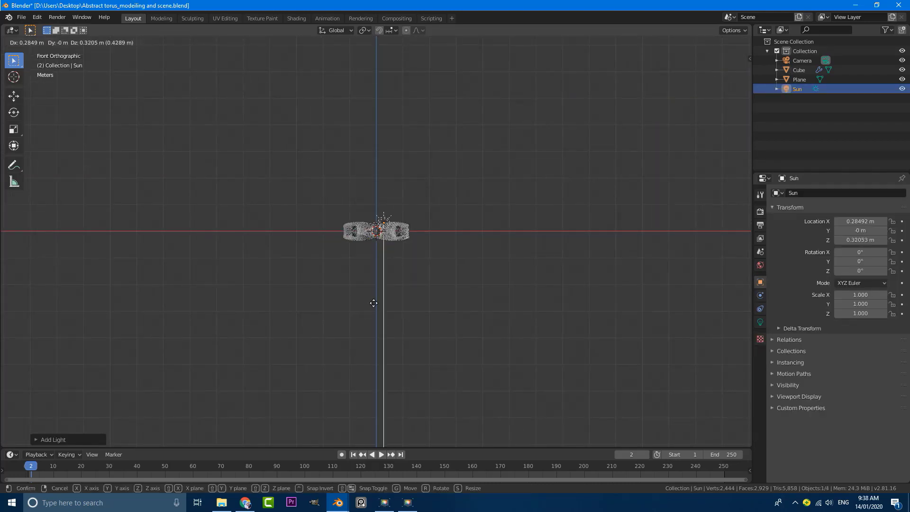
{"action": "left_click", "coordinate": [403, 191]}
Tilt the sun about 8.56° around Y and shift it to about X 0.87 m, Z 5.04 m so it points through the ring
{"action": "key", "text": "r"}
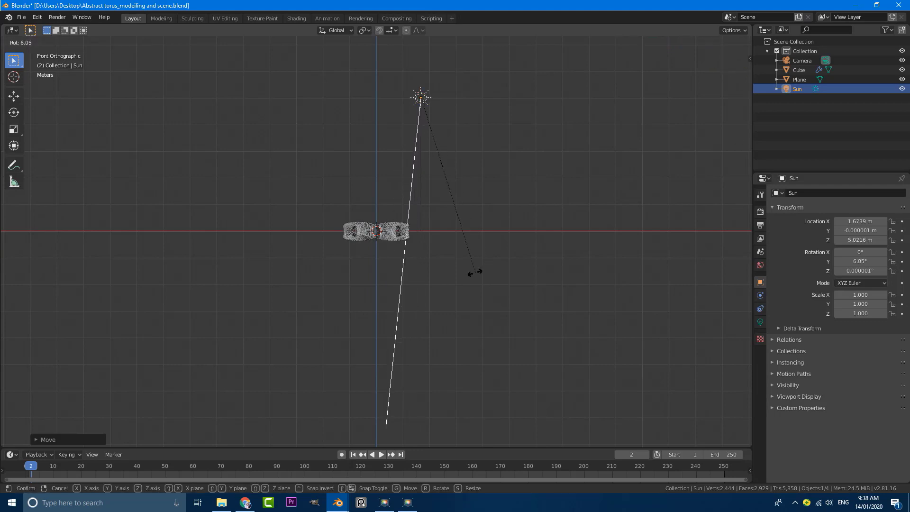
{"action": "left_click", "coordinate": [468, 275]}
{"action": "key", "text": "g"}
{"action": "left_click", "coordinate": [445, 277]}
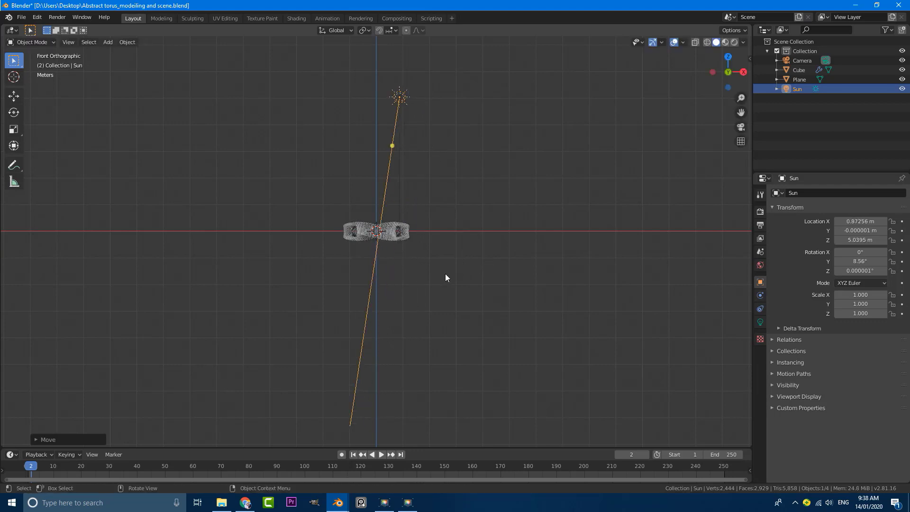
Set the sun light's strength to 6
{"action": "left_click", "coordinate": [760, 322]}
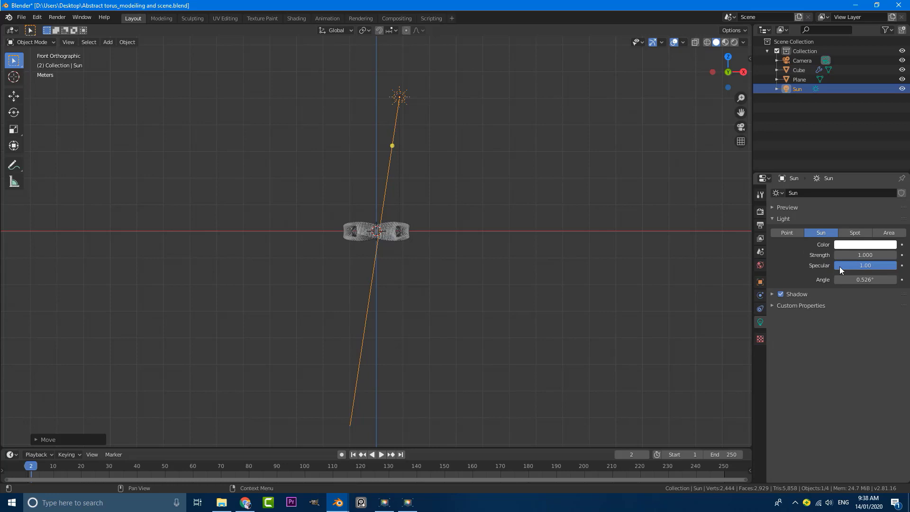
{"action": "double_click", "coordinate": [865, 255]}
{"action": "type", "text": "6"}
{"action": "key", "text": "Return"}
Enable Ambient Occlusion, Bloom and Screen Space Reflections in the Eevee render settings
{"action": "middle_click_drag", "start_coordinate": [556, 251], "coordinate": [411, 258]}
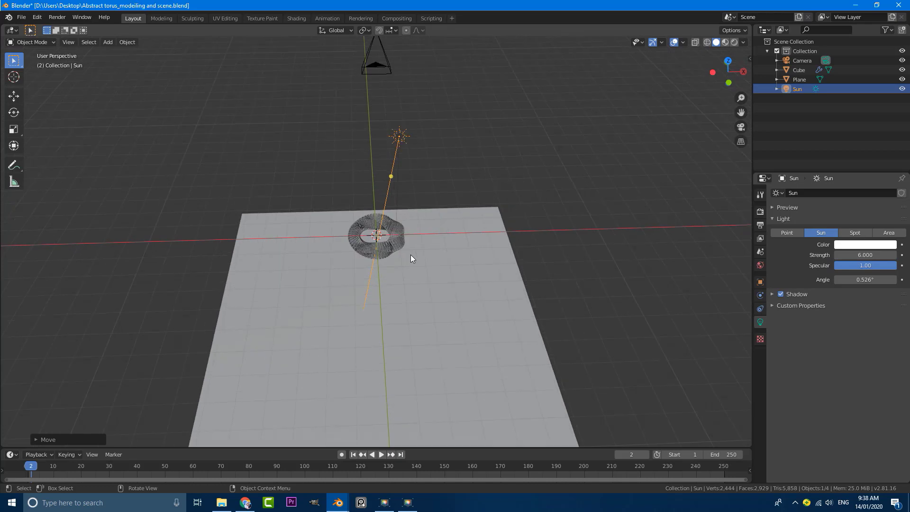
{"action": "left_click", "coordinate": [761, 211]}
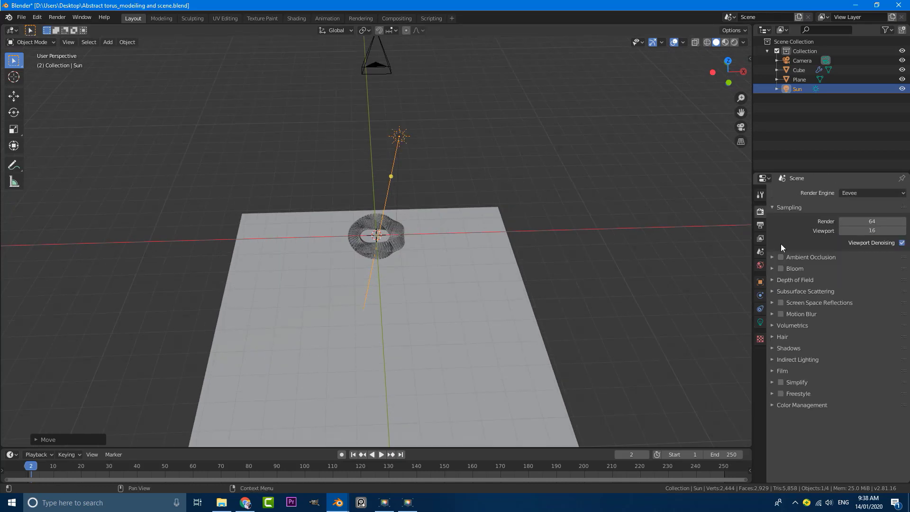
{"action": "left_click", "coordinate": [781, 268]}
{"action": "middle_click_drag", "start_coordinate": [404, 191], "coordinate": [397, 206]}
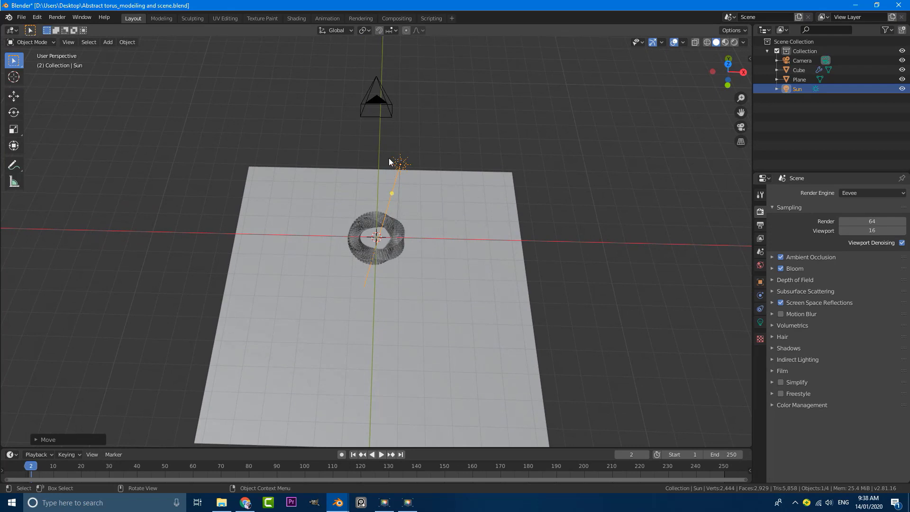
Select the ring in camera view, rename its material blue and set the material's base color to a bright blue
{"action": "key", "text": "KP_0"}
{"action": "scroll", "coordinate": [363, 177], "scroll_direction": "up", "scroll_amount": 5}
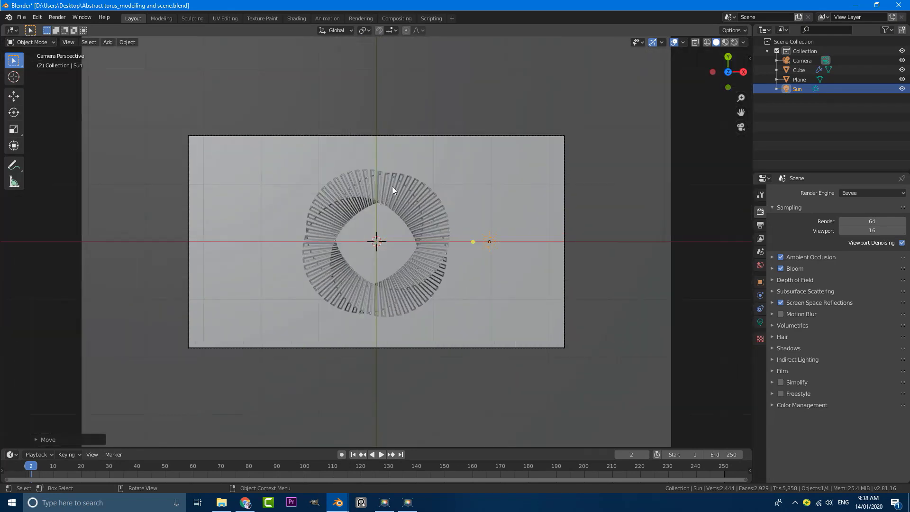
{"action": "left_click", "coordinate": [372, 167]}
{"action": "scroll", "coordinate": [371, 166], "scroll_direction": "up", "scroll_amount": 3}
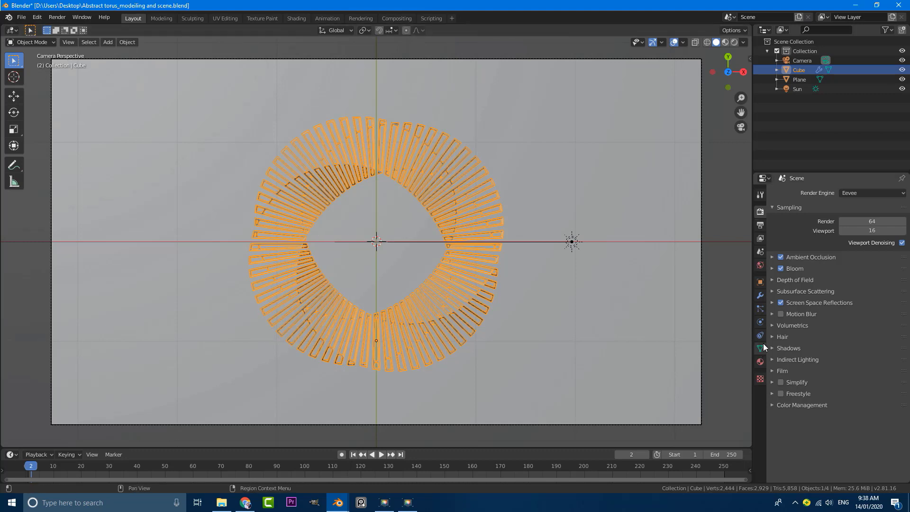
{"action": "left_click", "coordinate": [761, 364]}
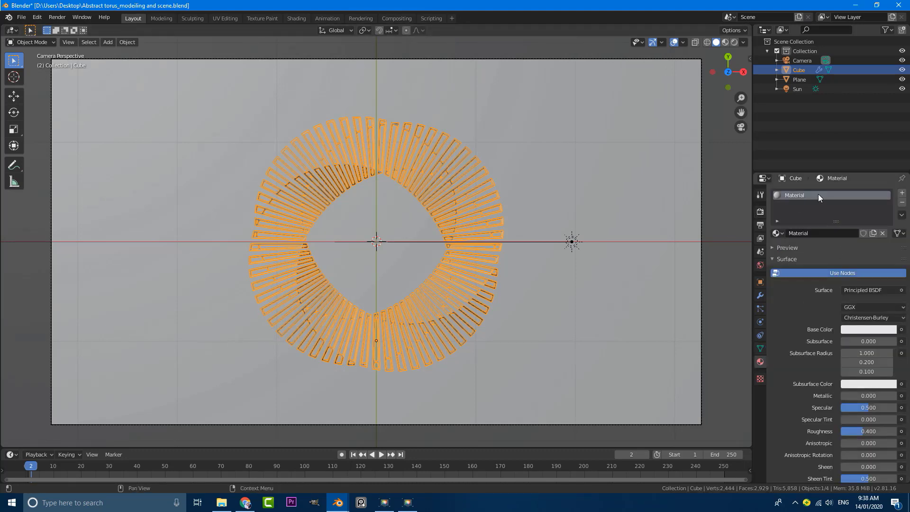
{"action": "double_click", "coordinate": [815, 232]}
{"action": "type", "text": "blue"}
{"action": "key", "text": "Return"}
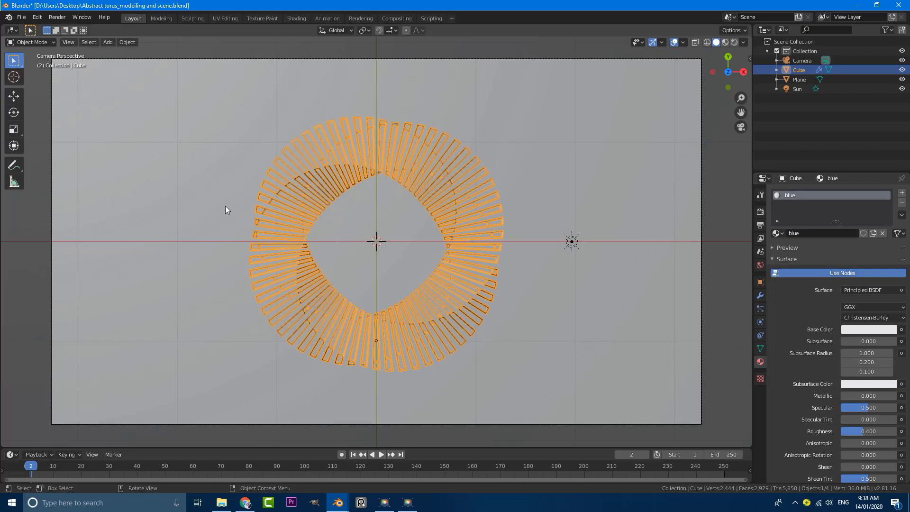
{"action": "left_click", "coordinate": [868, 331]}
{"action": "left_click", "coordinate": [854, 204]}
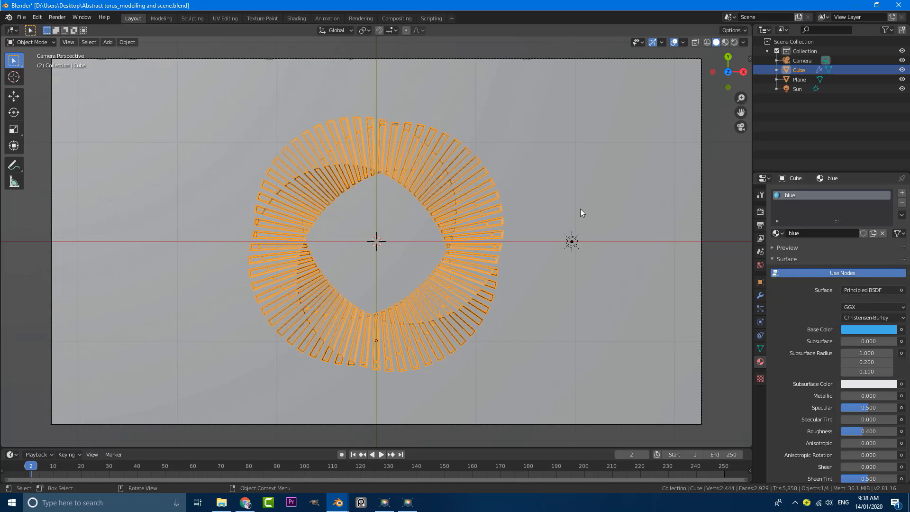
Add a second material slot to the ring with a new material named pink glow
{"action": "left_click", "coordinate": [901, 193]}
{"action": "left_click", "coordinate": [827, 252]}
{"action": "double_click", "coordinate": [817, 251]}
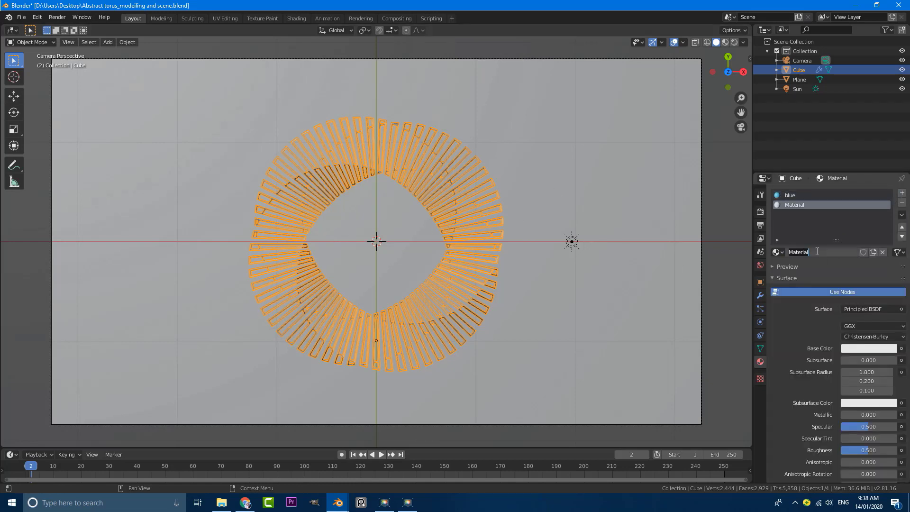
{"action": "type", "text": "pink glow"}
{"action": "key", "text": "Return"}
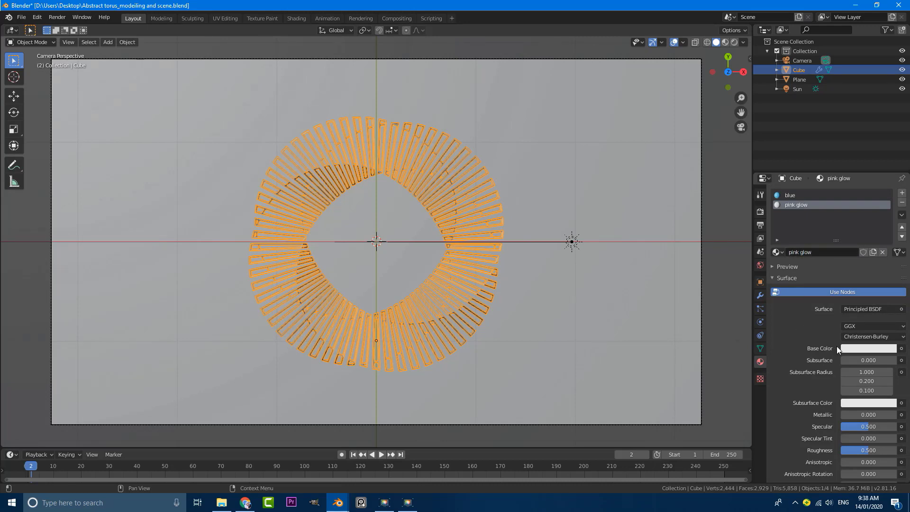
Make pink glow an Emission shader with a pink color (hue 0.943, saturation 0.641) and strength 3
{"action": "left_click", "coordinate": [853, 311]}
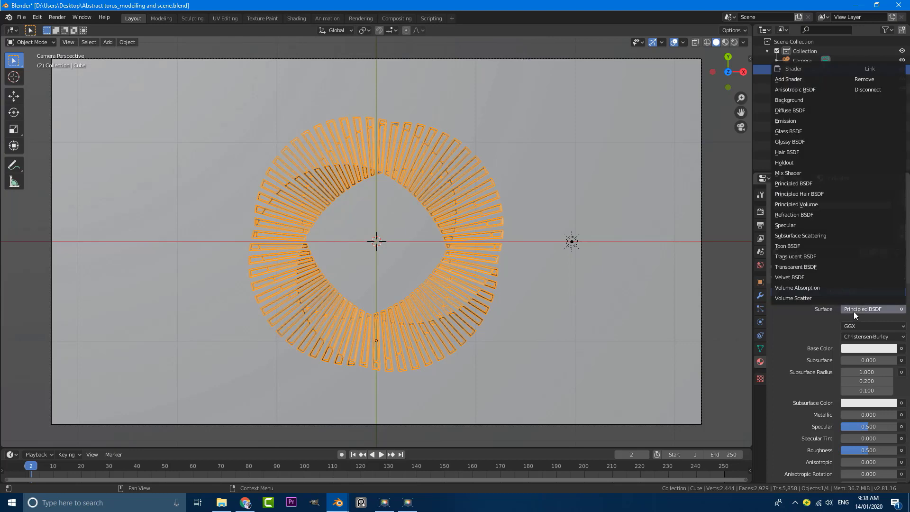
{"action": "left_click", "coordinate": [793, 121]}
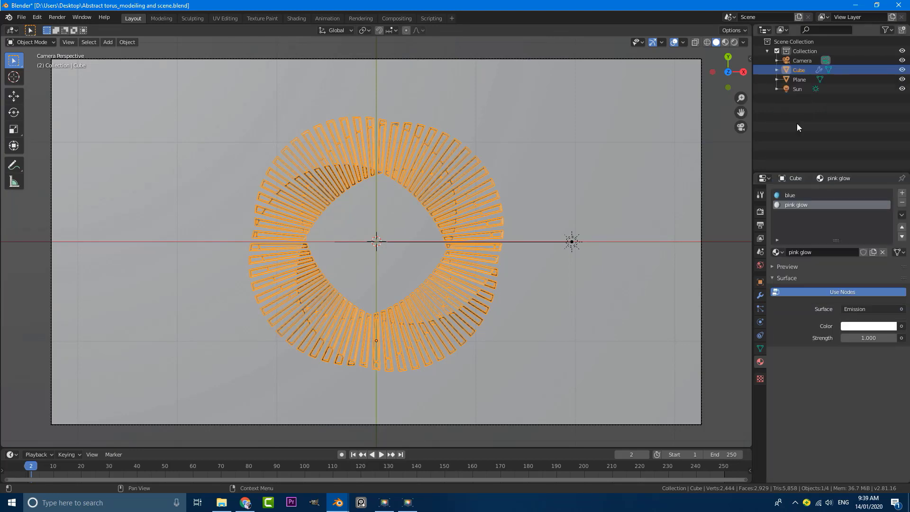
{"action": "left_click", "coordinate": [879, 327]}
{"action": "left_click", "coordinate": [856, 245]}
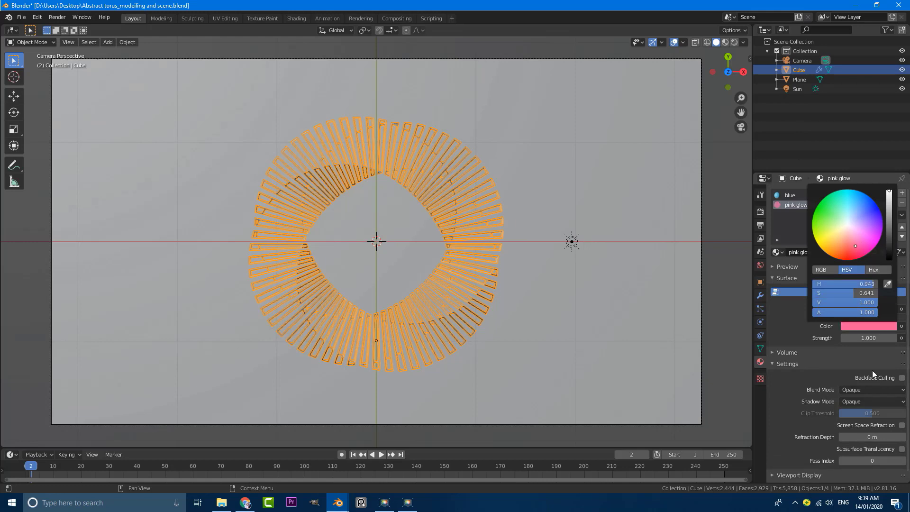
{"action": "left_click", "coordinate": [865, 339]}
{"action": "type", "text": "3"}
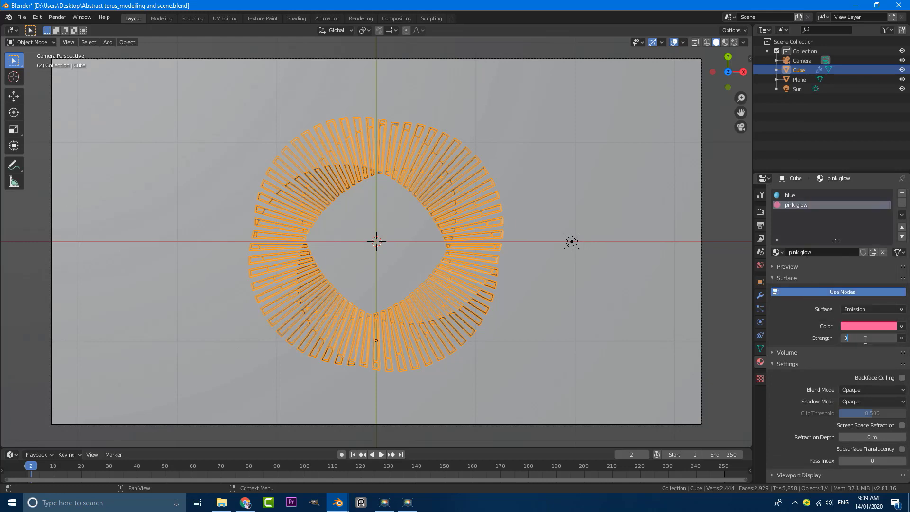
{"action": "key", "text": "Return"}
Enter Edit Mode on the ring and switch the viewport shading to Material Preview
{"action": "middle_click_drag", "start_coordinate": [492, 263], "coordinate": [445, 244]}
{"action": "key", "text": "Tab"}
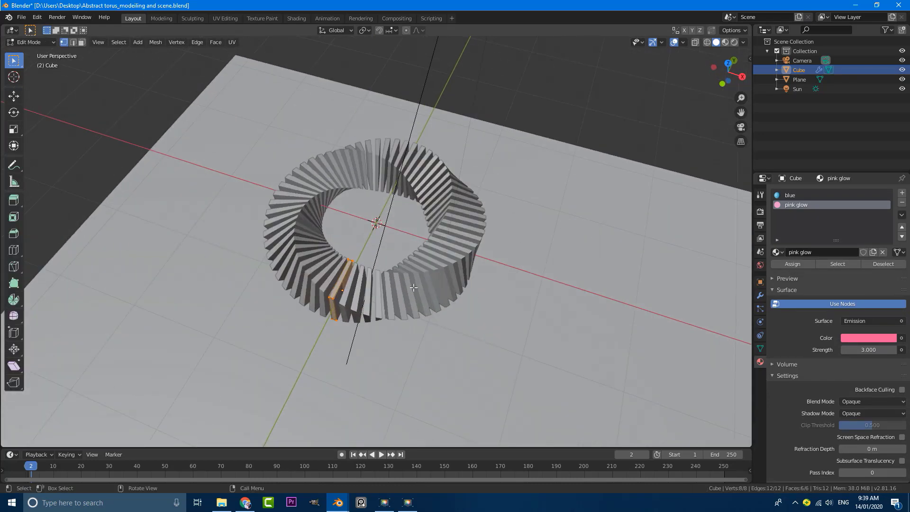
{"action": "middle_click_drag", "start_coordinate": [414, 288], "coordinate": [415, 257]}
{"action": "key", "text": "z"}
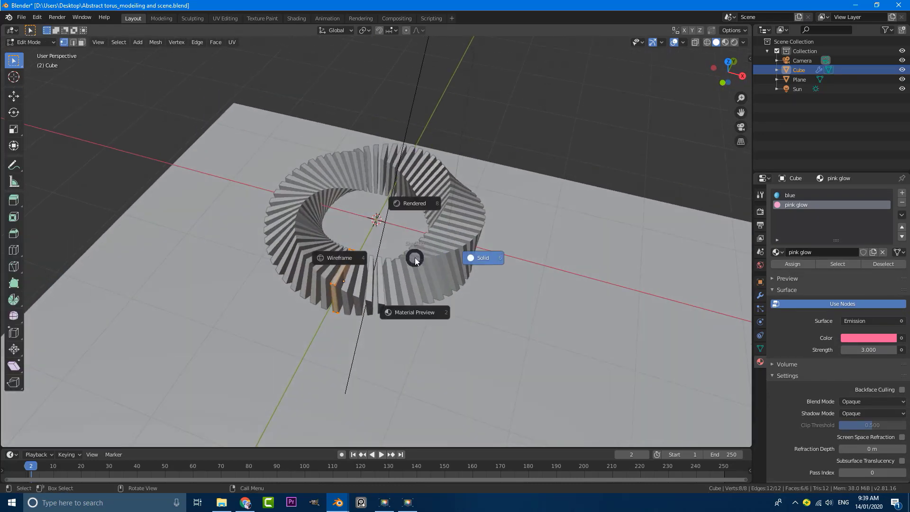
{"action": "left_click", "coordinate": [414, 311]}
{"action": "middle_click_drag", "start_coordinate": [414, 313], "coordinate": [433, 286]}
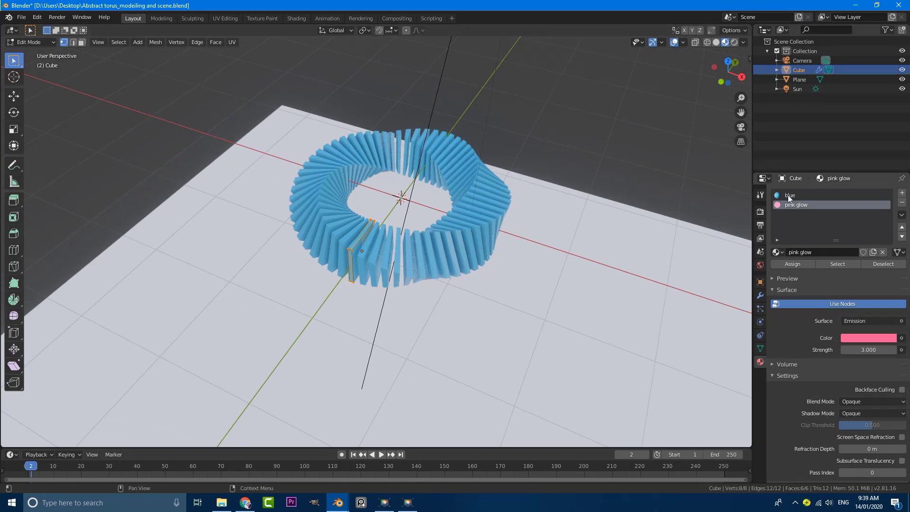
In face select mode, select two opposite faces of the base cube and assign the pink glow material to them
{"action": "scroll", "coordinate": [494, 245], "scroll_direction": "up", "scroll_amount": 2}
{"action": "left_click", "coordinate": [83, 43]}
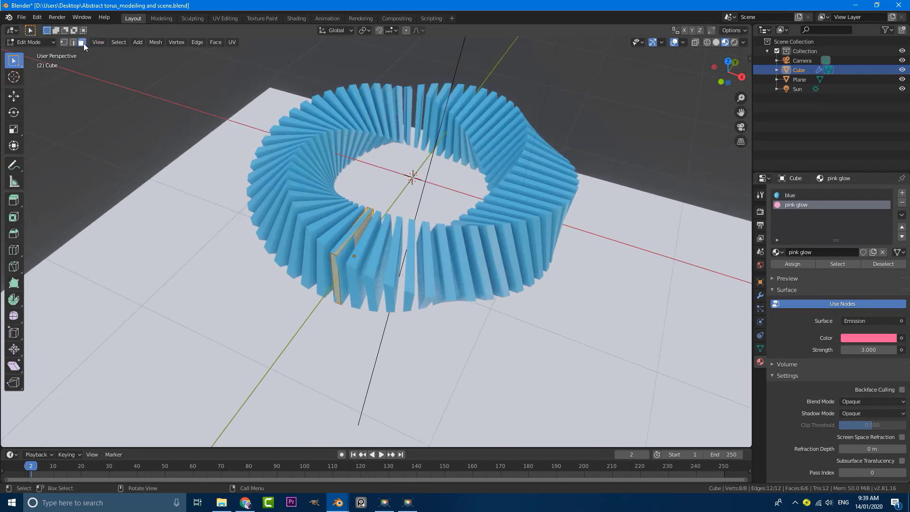
{"action": "middle_click_drag", "start_coordinate": [303, 284], "coordinate": [285, 220]}
{"action": "left_click", "coordinate": [320, 231]}
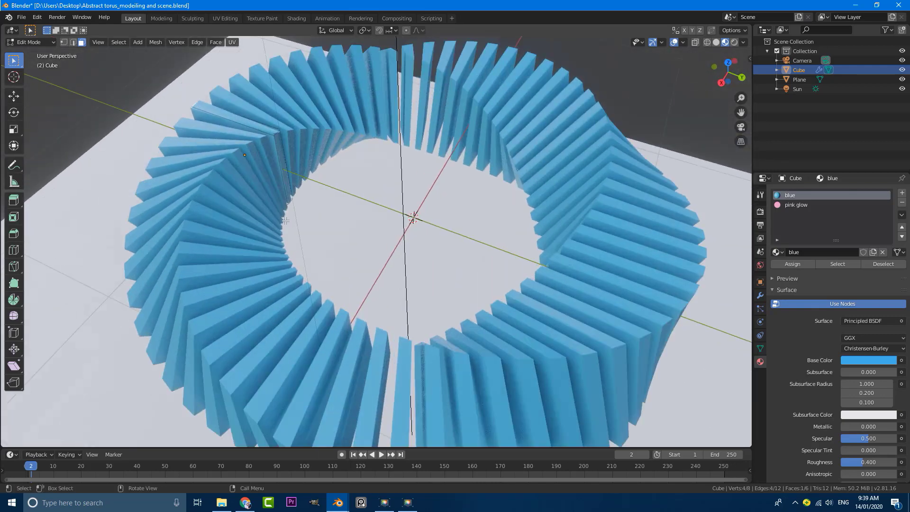
{"action": "left_click", "coordinate": [285, 158], "text": "shift"}
{"action": "middle_click_drag", "start_coordinate": [285, 158], "coordinate": [295, 167]}
{"action": "left_click", "coordinate": [796, 205]}
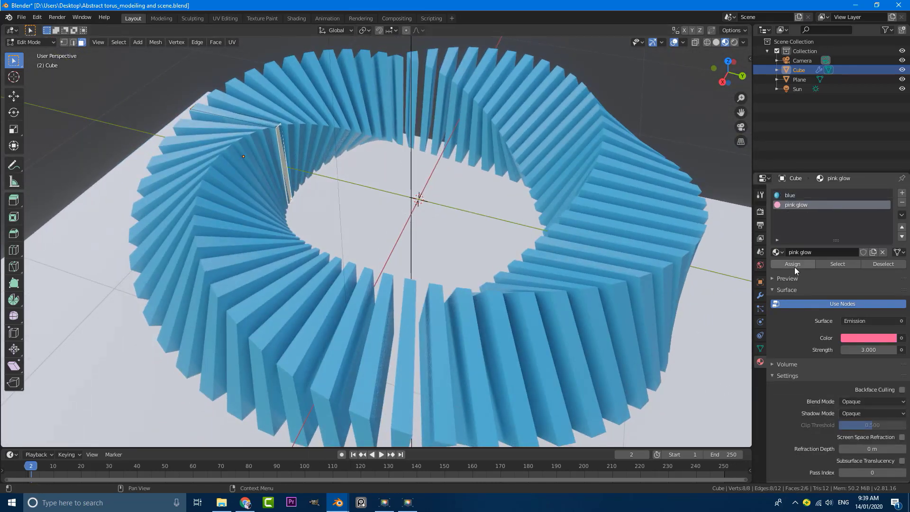
{"action": "left_click", "coordinate": [796, 269]}
Clear the face selection and return the ring to Object Mode
{"action": "scroll", "coordinate": [361, 213], "scroll_direction": "down", "scroll_amount": 5}
{"action": "middle_click_drag", "start_coordinate": [311, 211], "coordinate": [382, 239]}
{"action": "left_click", "coordinate": [403, 209]}
{"action": "key", "text": "Tab"}
{"action": "key", "text": "Tab"}
{"action": "scroll", "coordinate": [328, 134], "scroll_direction": "up", "scroll_amount": 3}
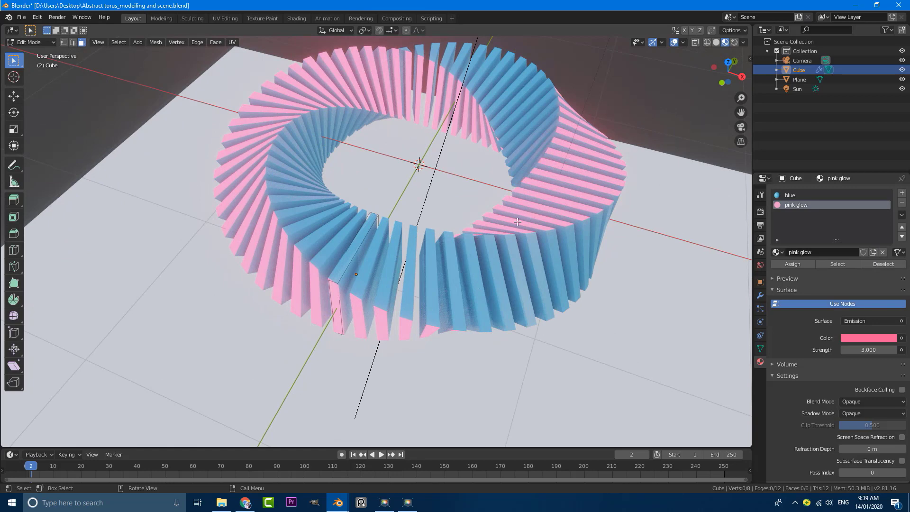
{"action": "middle_click_drag", "start_coordinate": [517, 222], "coordinate": [455, 266]}
{"action": "key", "text": "Tab"}
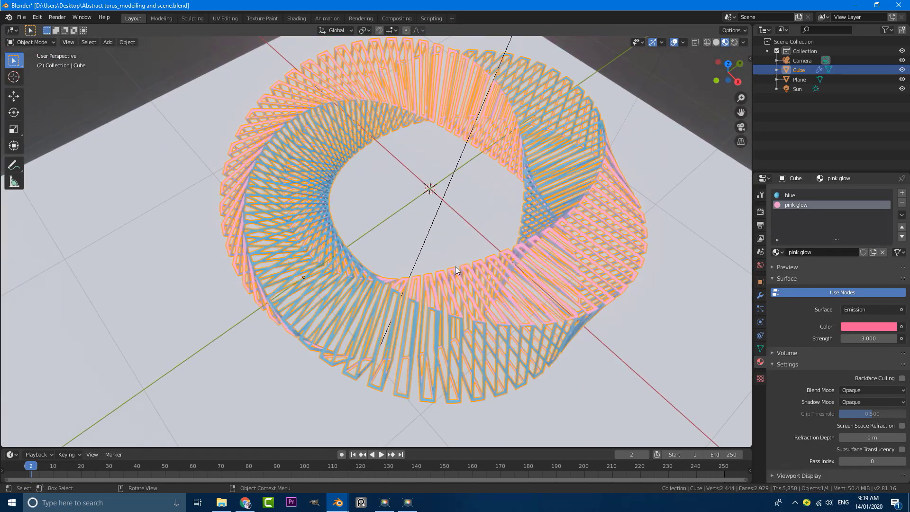
Deselect all objects, look through the scene camera and switch the viewport shading to Rendered
{"action": "scroll", "coordinate": [455, 266], "scroll_direction": "down", "scroll_amount": 5}
{"action": "key", "text": "alt+a"}
{"action": "middle_click_drag", "start_coordinate": [396, 271], "coordinate": [462, 300]}
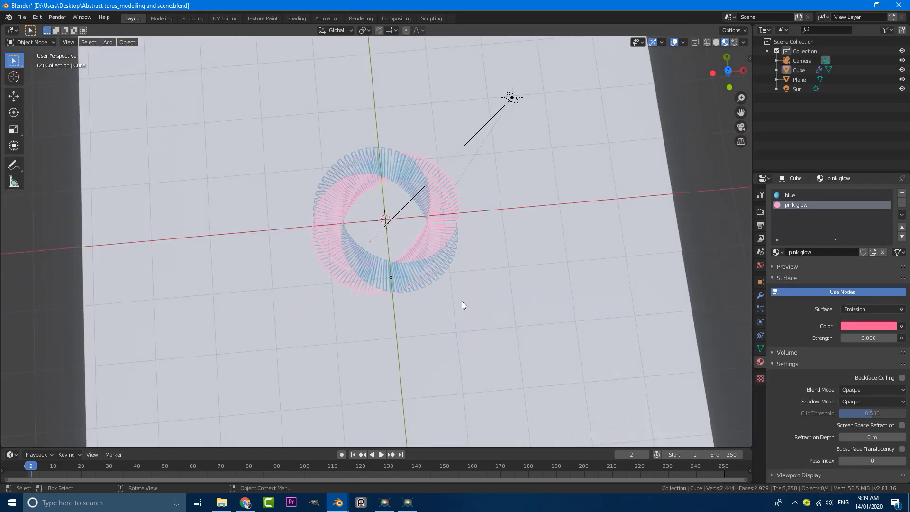
{"action": "key", "text": "KP_0"}
{"action": "scroll", "coordinate": [462, 301], "scroll_direction": "up", "scroll_amount": 3}
{"action": "scroll", "coordinate": [509, 224], "scroll_direction": "down", "scroll_amount": 3}
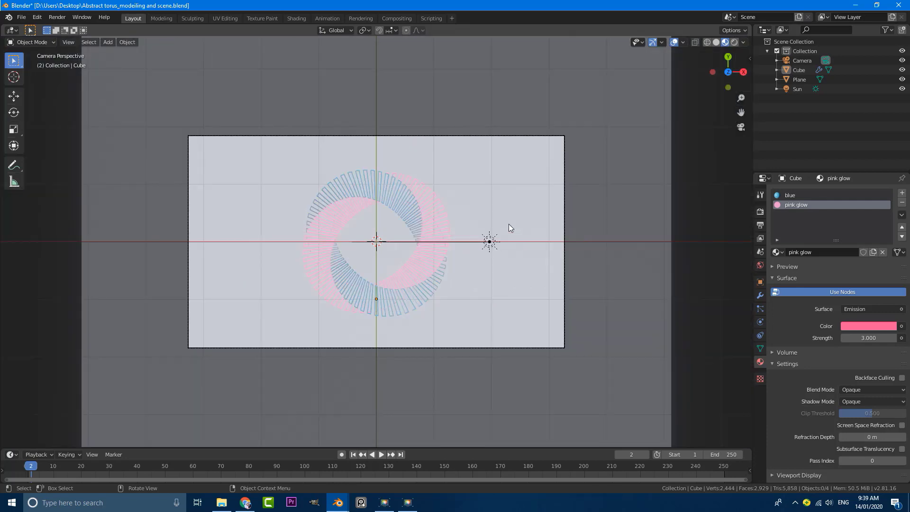
{"action": "scroll", "coordinate": [482, 226], "scroll_direction": "up", "scroll_amount": 2}
{"action": "key", "text": "z"}
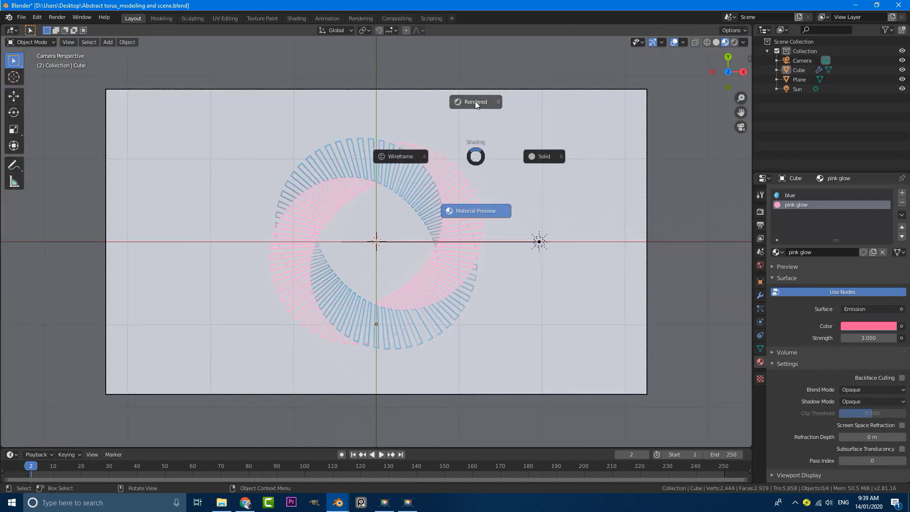
{"action": "left_click", "coordinate": [475, 102]}
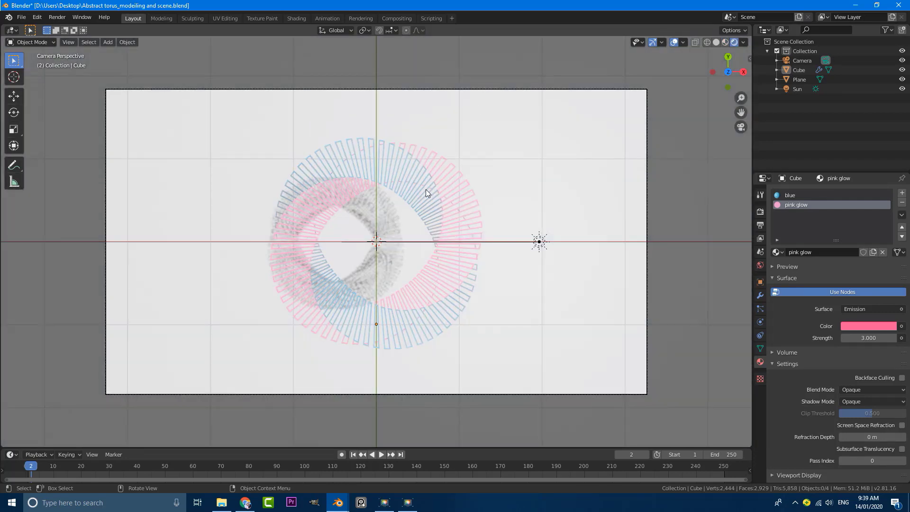
{"action": "scroll", "coordinate": [425, 189], "scroll_direction": "down", "scroll_amount": 3}
{"action": "scroll", "coordinate": [508, 192], "scroll_direction": "up", "scroll_amount": 1}
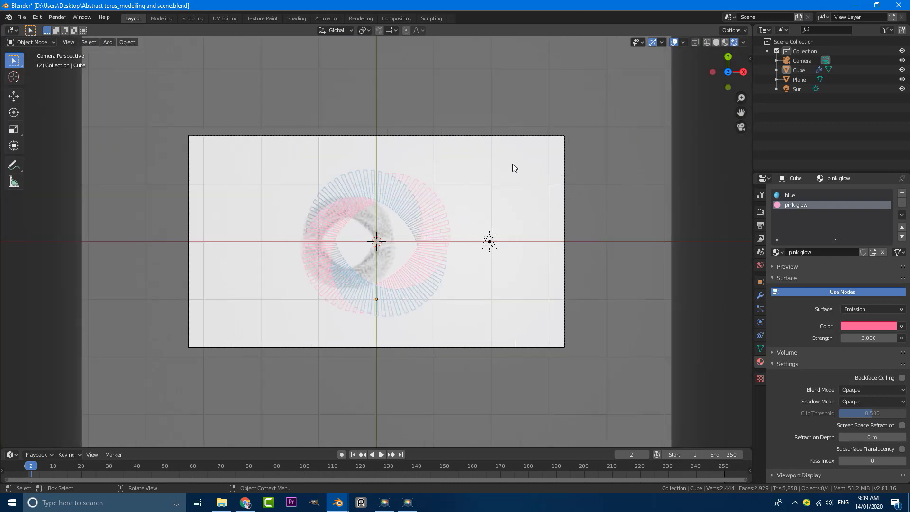
Give the backdrop plane a new material named BG
{"action": "left_click", "coordinate": [509, 169]}
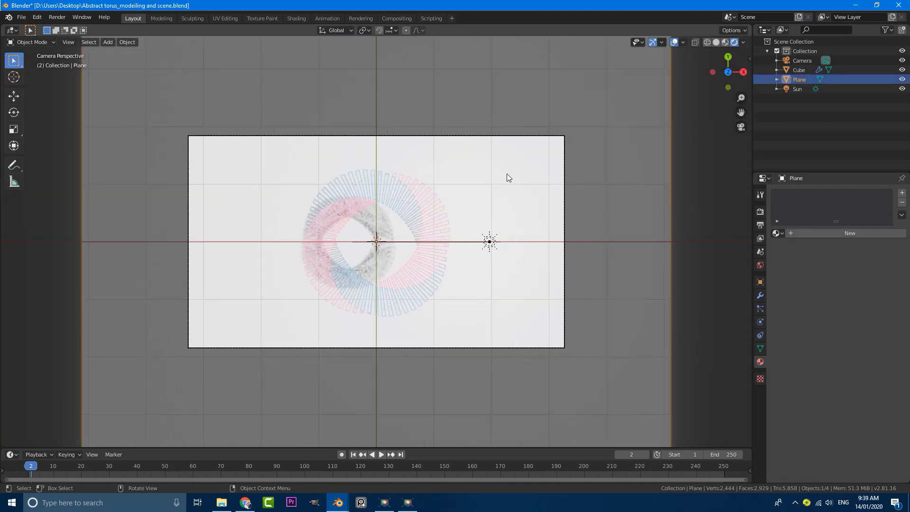
{"action": "left_click", "coordinate": [846, 233]}
{"action": "double_click", "coordinate": [806, 234]}
{"action": "type", "text": "BG"}
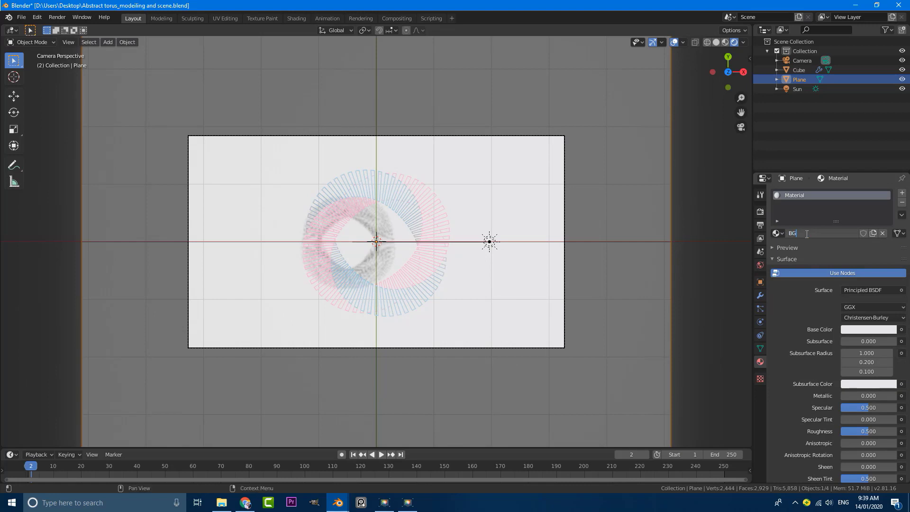
{"action": "key", "text": "Return"}
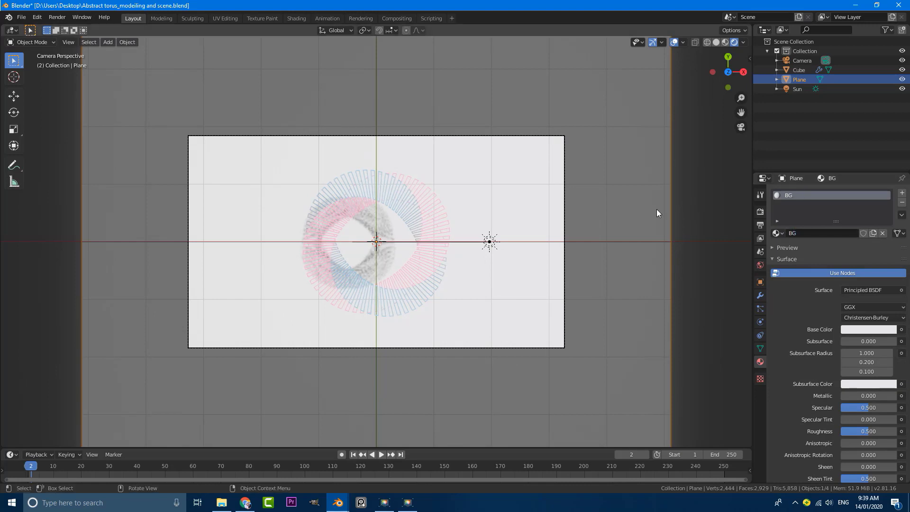
Set the world background color to black
{"action": "left_click", "coordinate": [761, 265]}
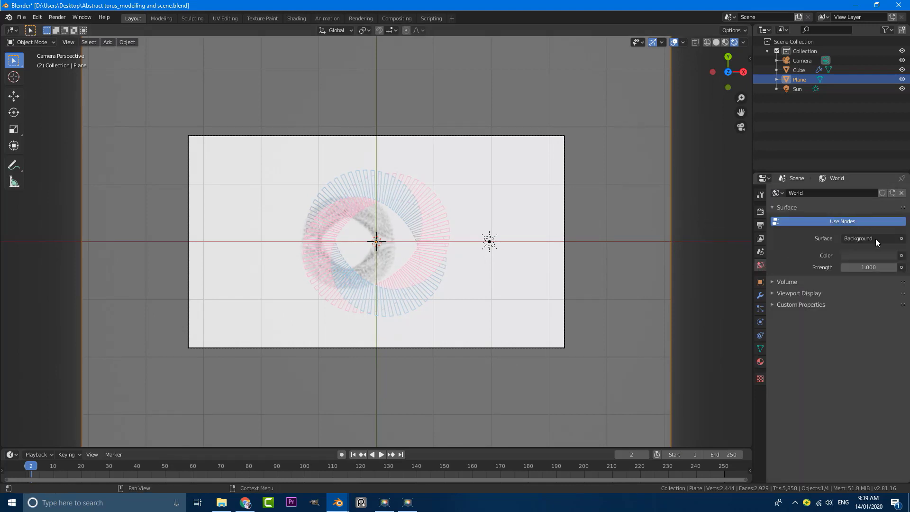
{"action": "left_click", "coordinate": [871, 258]}
{"action": "left_click_drag", "start_coordinate": [889, 175], "coordinate": [890, 192]}
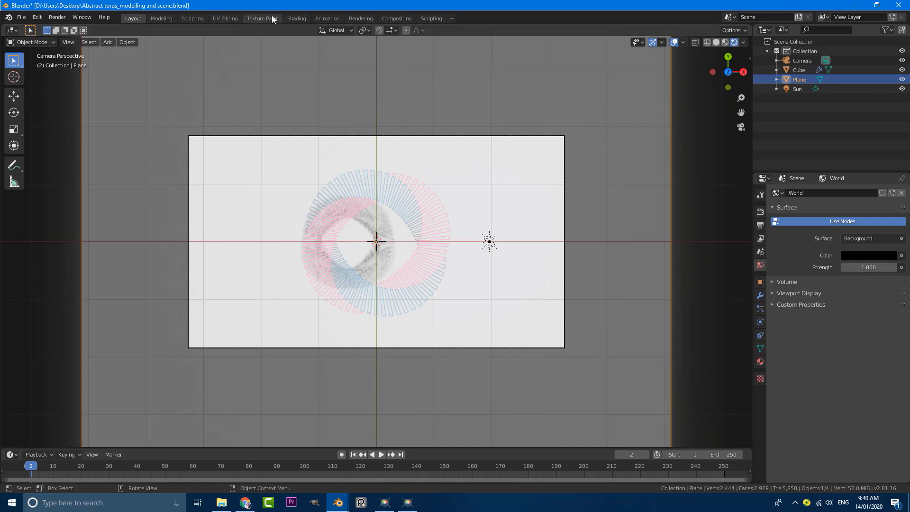
Switch to the Shading workspace and show its 3D viewport through the camera in Rendered shading
{"action": "left_click", "coordinate": [294, 18]}
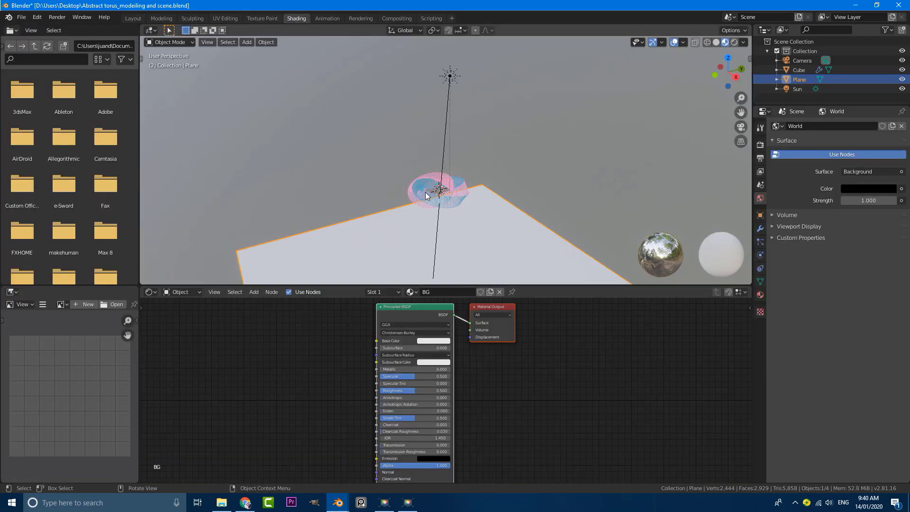
{"action": "middle_click_drag", "start_coordinate": [695, 156], "coordinate": [464, 156]}
{"action": "key", "text": "KP_0"}
{"action": "key", "text": "z"}
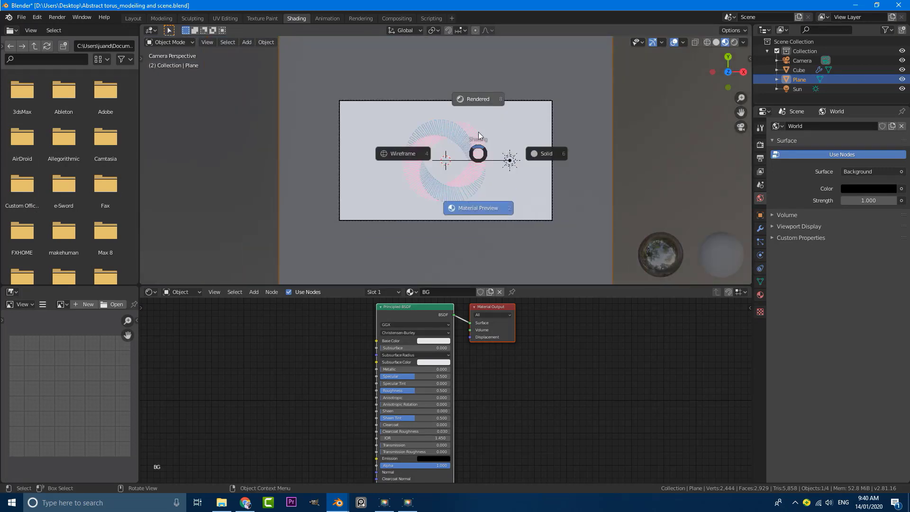
{"action": "left_click", "coordinate": [477, 99]}
Shift the Material Output and Principled BSDF nodes of BG aside to free space ahead of them in the node tree
{"action": "middle_click_drag", "start_coordinate": [313, 345], "coordinate": [287, 431]}
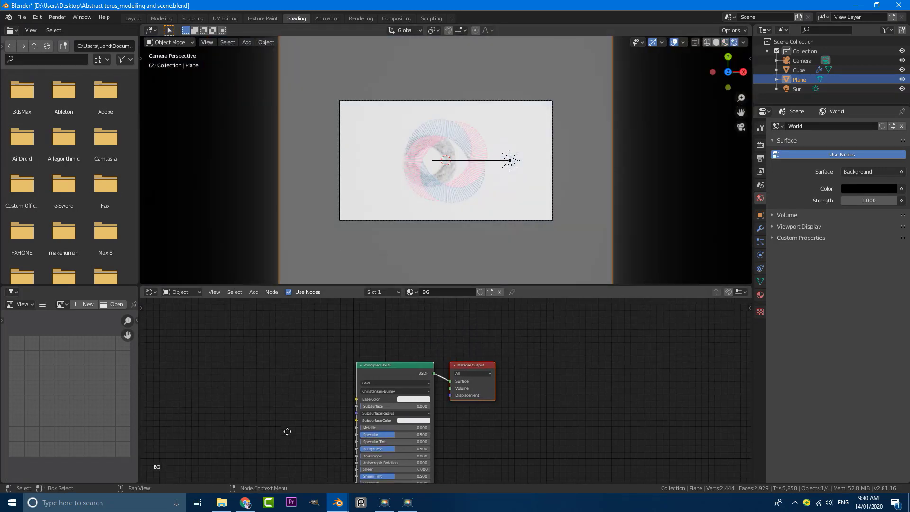
{"action": "scroll", "coordinate": [268, 413], "scroll_direction": "up", "scroll_amount": 1}
{"action": "scroll", "coordinate": [259, 409], "scroll_direction": "up", "scroll_amount": 3}
{"action": "middle_click_drag", "start_coordinate": [227, 379], "coordinate": [271, 397]}
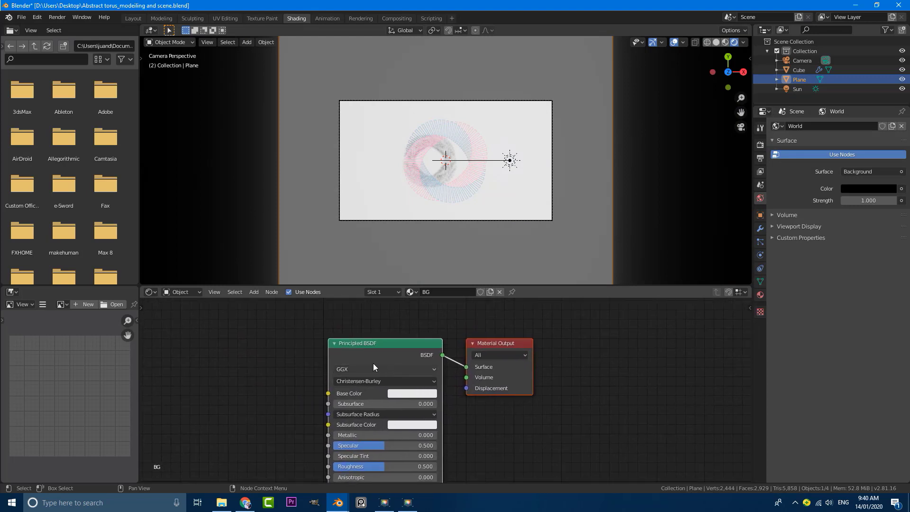
{"action": "left_click", "coordinate": [581, 323]}
{"action": "left_click_drag", "start_coordinate": [511, 344], "coordinate": [653, 350]}
{"action": "left_click_drag", "start_coordinate": [422, 344], "coordinate": [563, 349]}
{"action": "middle_click_drag", "start_coordinate": [425, 360], "coordinate": [471, 358]}
Add a ColorRamp node to the BG material and connect its Color output to the Principled BSDF's Base Color
{"action": "key", "text": "shift+a"}
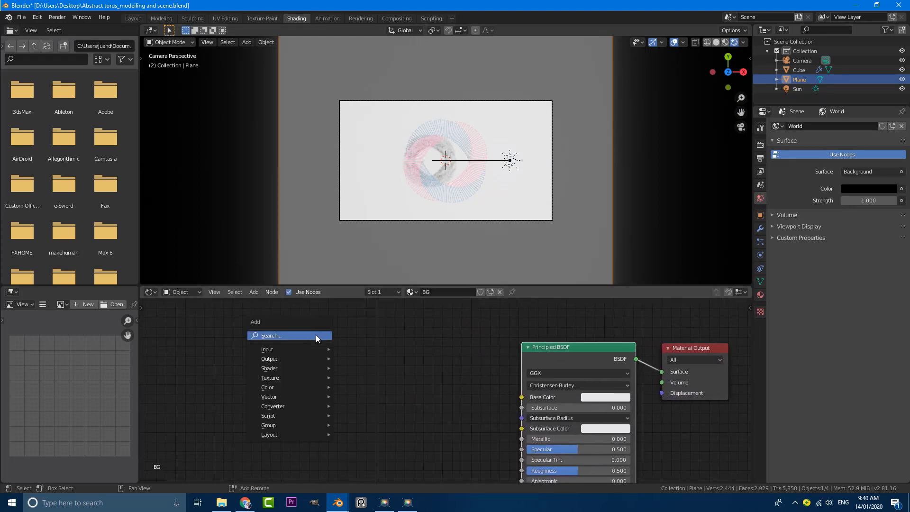
{"action": "left_click", "coordinate": [315, 334]}
{"action": "type", "text": "colo"}
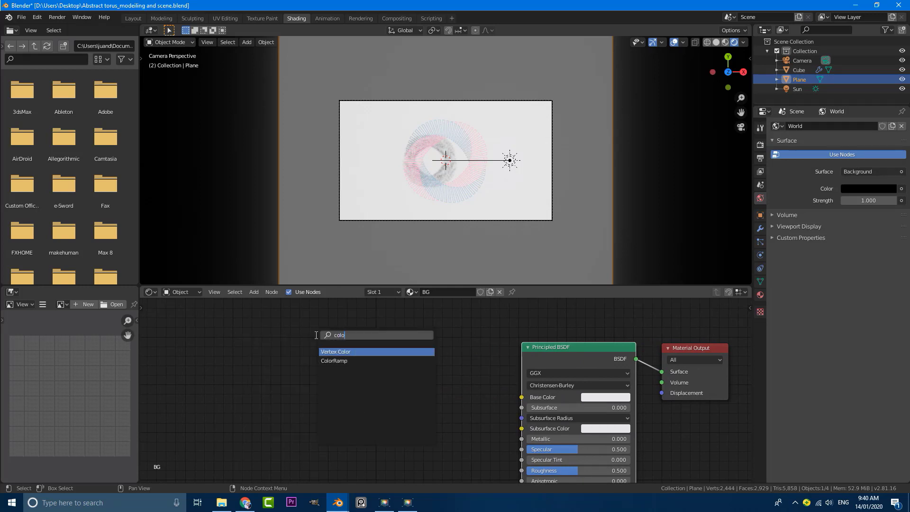
{"action": "left_click", "coordinate": [334, 361]}
{"action": "left_click", "coordinate": [421, 354]}
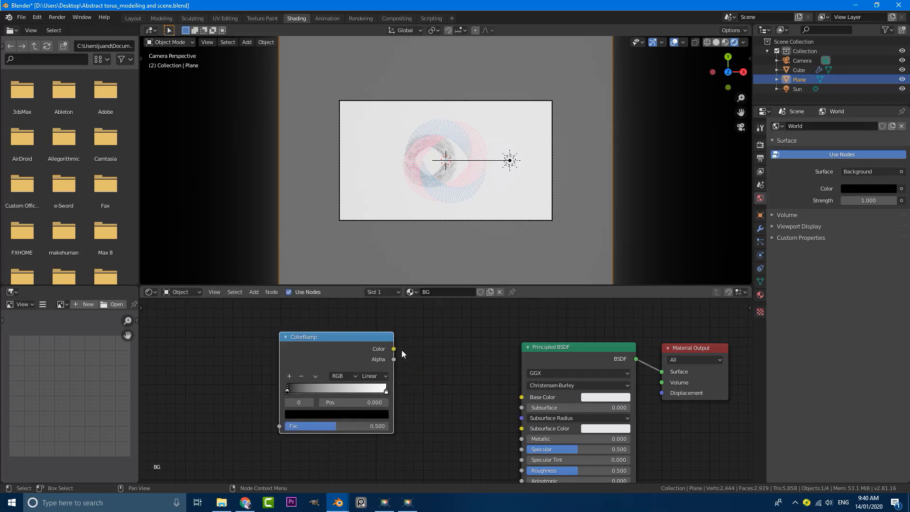
{"action": "left_click_drag", "start_coordinate": [393, 349], "coordinate": [521, 397]}
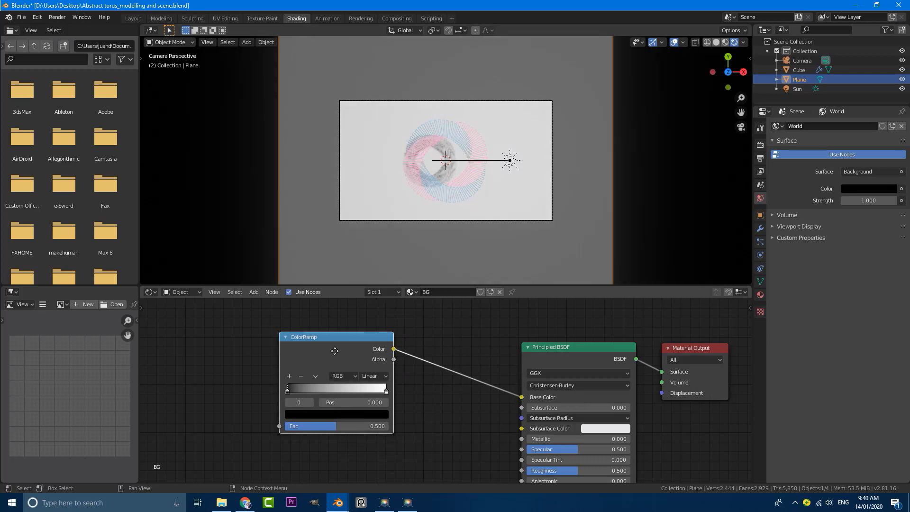
Move the ColorRamp node closer to the Principled BSDF and change its white stop to a hot pink
{"action": "left_click_drag", "start_coordinate": [387, 396], "coordinate": [424, 397]}
{"action": "left_click", "coordinate": [425, 396]}
{"action": "left_click", "coordinate": [402, 416]}
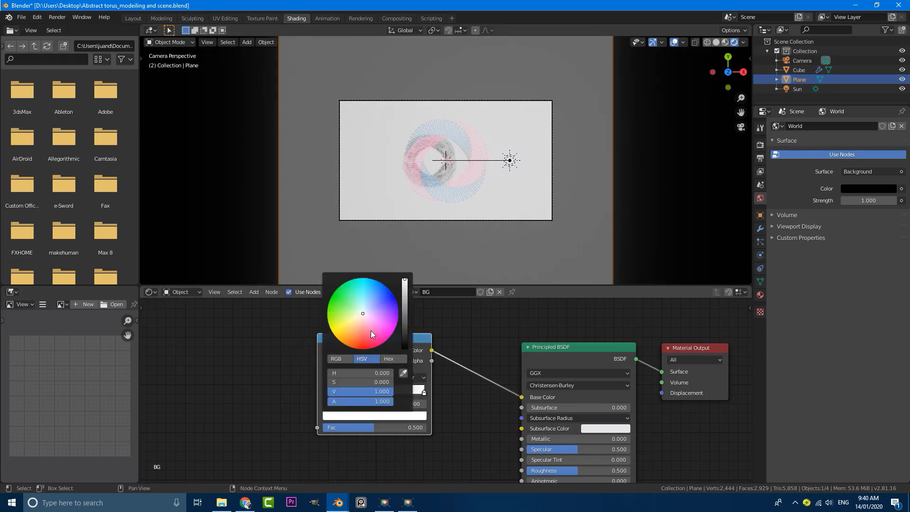
{"action": "left_click_drag", "start_coordinate": [371, 332], "coordinate": [376, 332]}
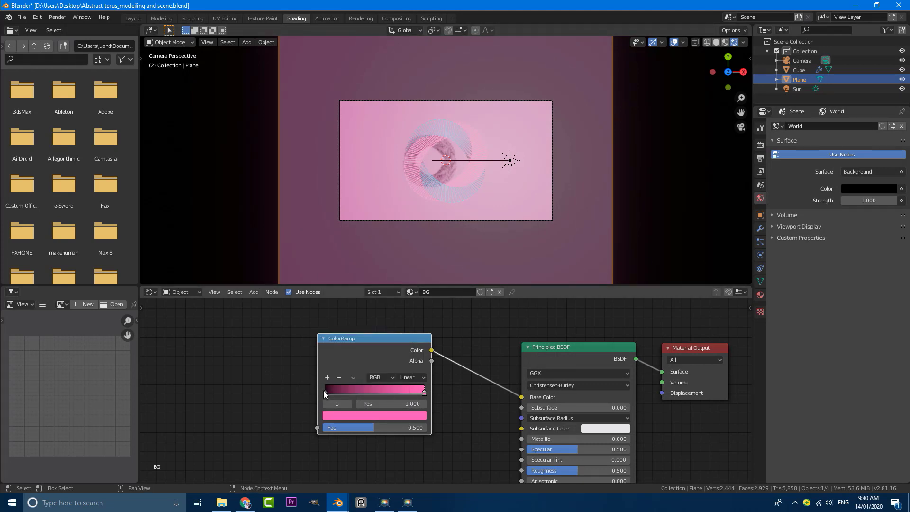
Move the ColorRamp's black stop to 0.323 and the pink stop to 0.714, with Constant interpolation
{"action": "left_click_drag", "start_coordinate": [324, 391], "coordinate": [359, 394]}
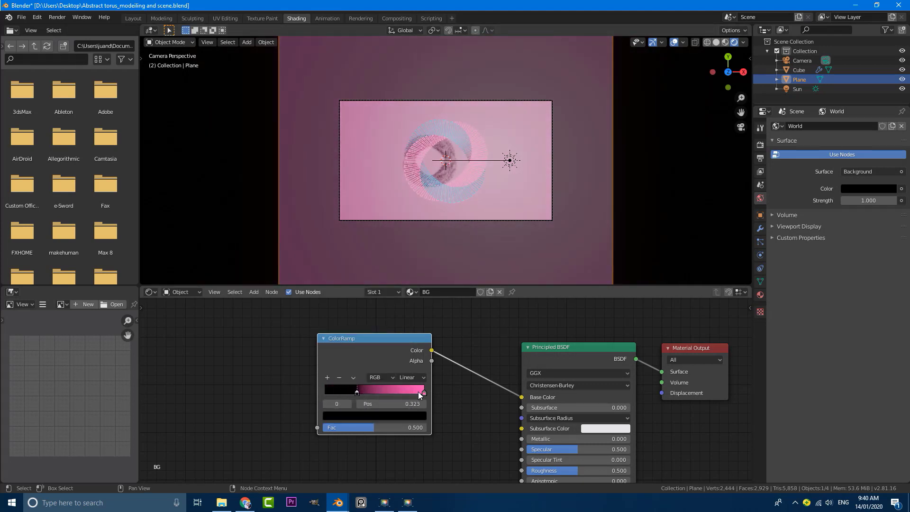
{"action": "left_click_drag", "start_coordinate": [418, 391], "coordinate": [395, 392]}
{"action": "left_click", "coordinate": [412, 378]}
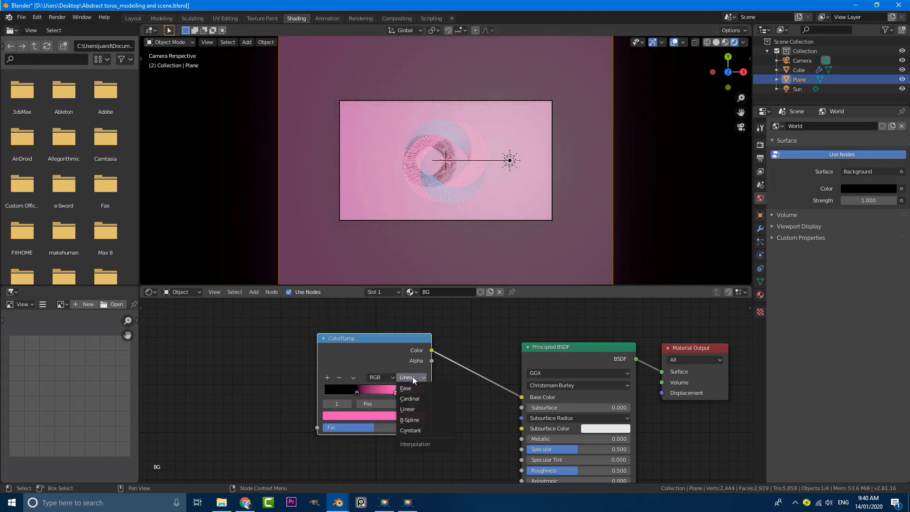
{"action": "left_click", "coordinate": [412, 428]}
{"action": "key", "text": "Home"}
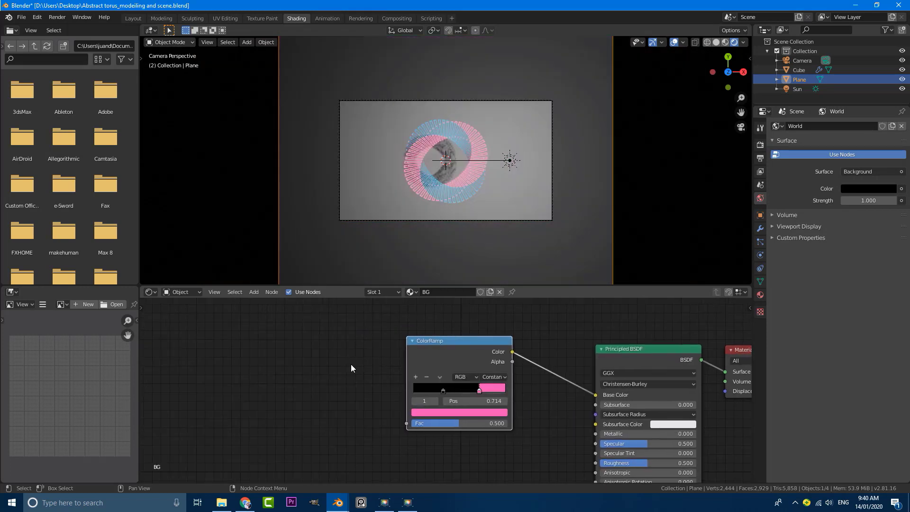
Add a Noise Texture node, connect its Color output to the ColorRamp's Fac input and place it beside the ramp
{"action": "key", "text": "shift+a"}
{"action": "left_click", "coordinate": [294, 356]}
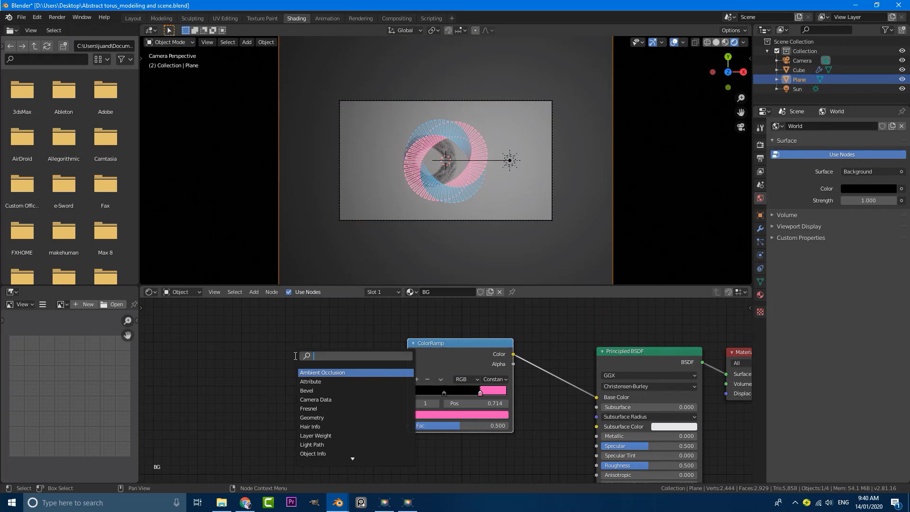
{"action": "type", "text": "noise"}
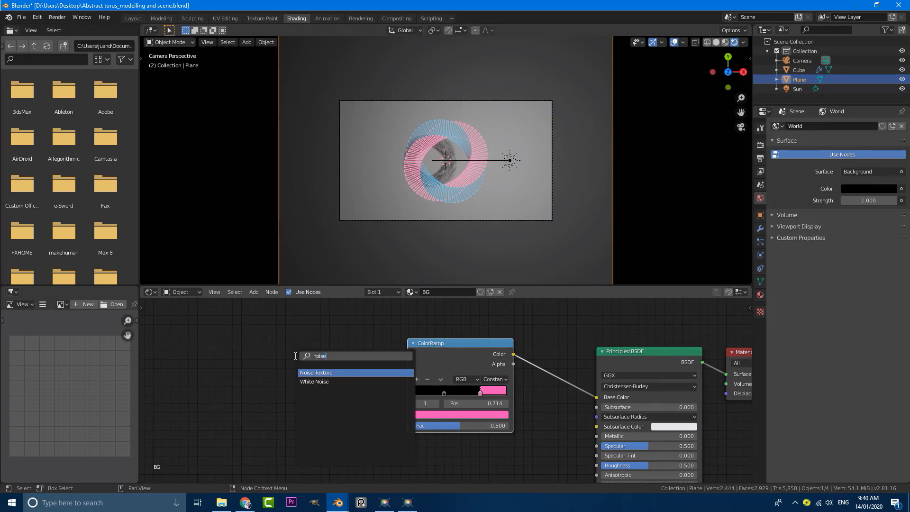
{"action": "key", "text": "Return"}
{"action": "left_click", "coordinate": [263, 336]}
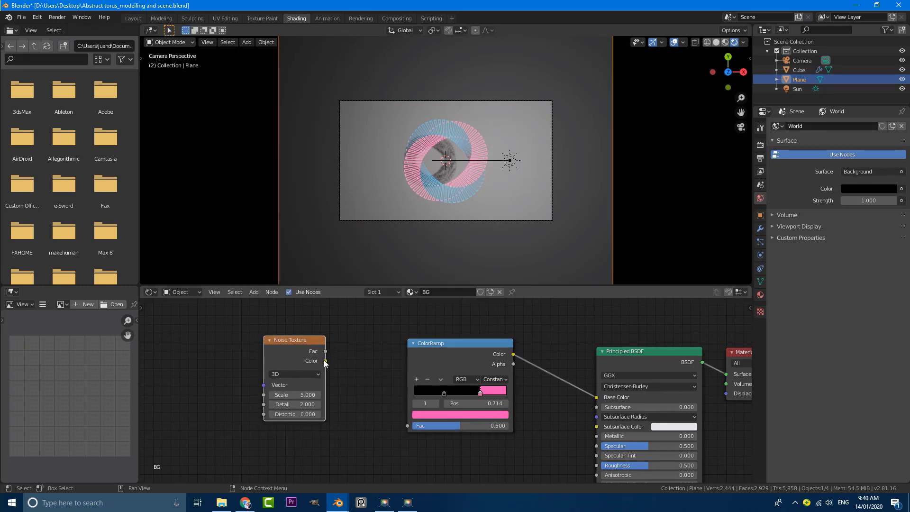
{"action": "left_click_drag", "start_coordinate": [325, 361], "coordinate": [408, 426]}
{"action": "left_click_drag", "start_coordinate": [299, 346], "coordinate": [335, 347]}
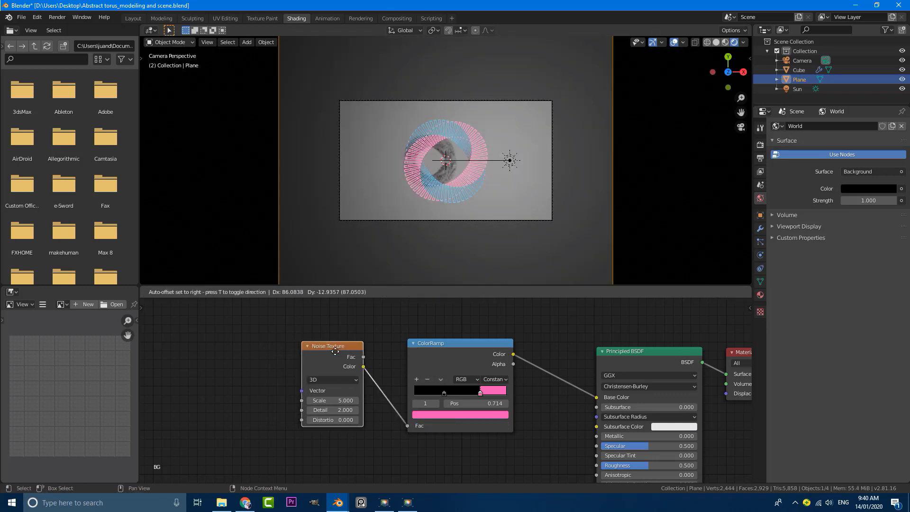
{"action": "scroll", "coordinate": [293, 349], "scroll_direction": "down", "scroll_amount": 1}
{"action": "scroll", "coordinate": [293, 349], "scroll_direction": "up", "scroll_amount": 1}
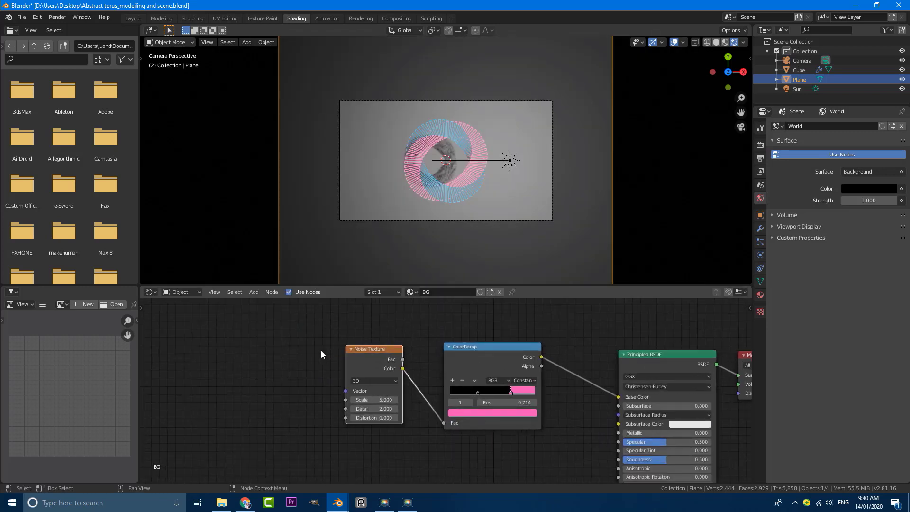
Check in the add-on preferences whether Node Wrangler is enabled, searching for "node"
{"action": "left_click", "coordinate": [37, 17]}
{"action": "left_click", "coordinate": [64, 152]}
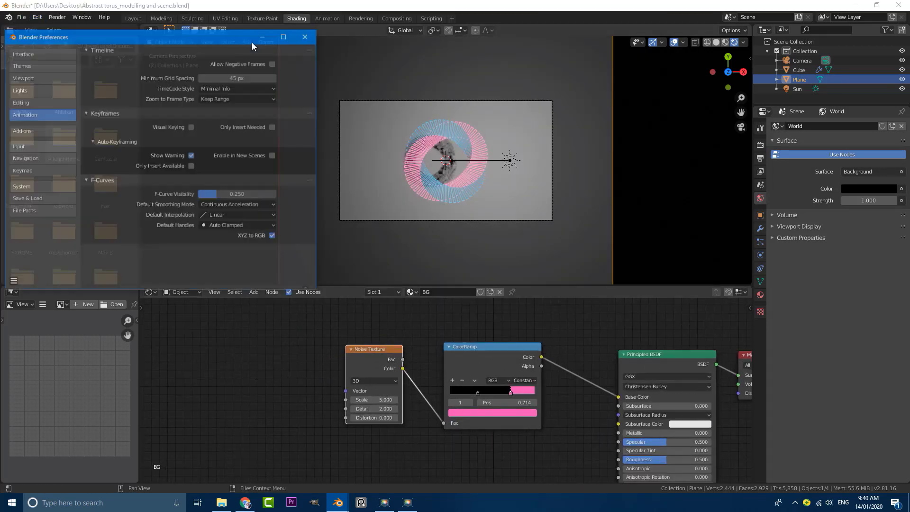
{"action": "left_click", "coordinate": [49, 130]}
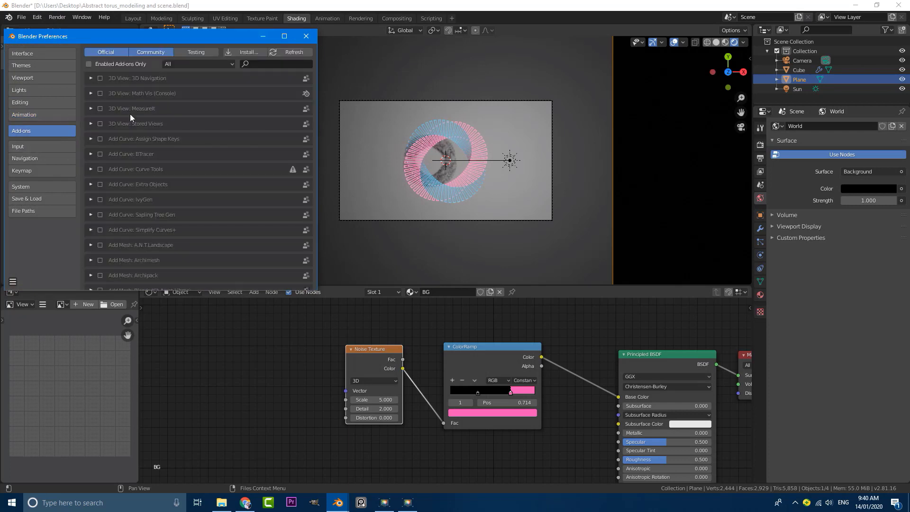
{"action": "left_click", "coordinate": [264, 64]}
{"action": "type", "text": "node"}
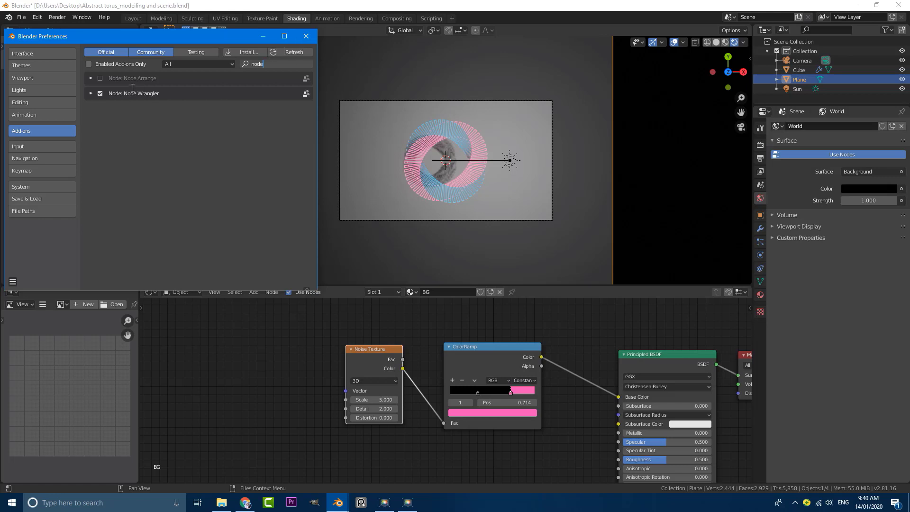
{"action": "left_click", "coordinate": [306, 36]}
Use Node Wrangler to add Texture Coordinate and Mapping nodes feeding the Noise Texture, adjust their placement and deselect all nodes
{"action": "scroll", "coordinate": [324, 348], "scroll_direction": "up", "scroll_amount": 2}
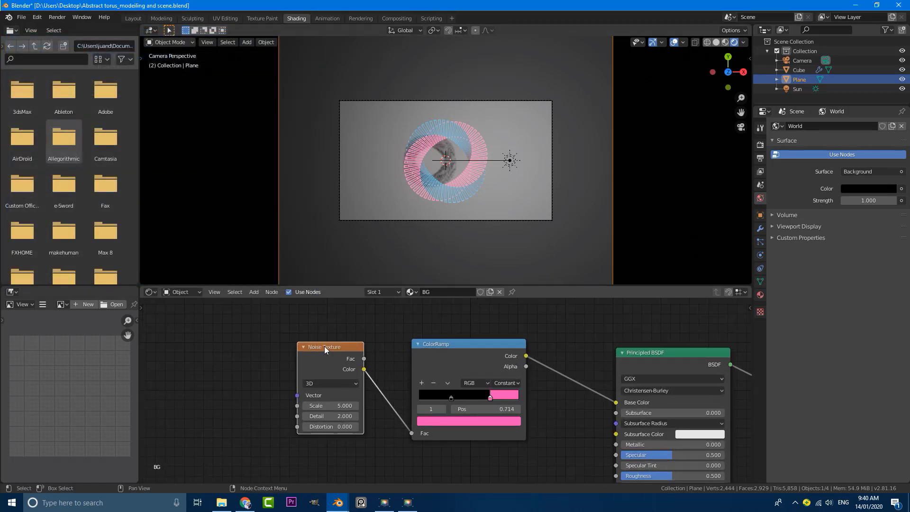
{"action": "left_click_drag", "start_coordinate": [324, 346], "coordinate": [324, 352]}
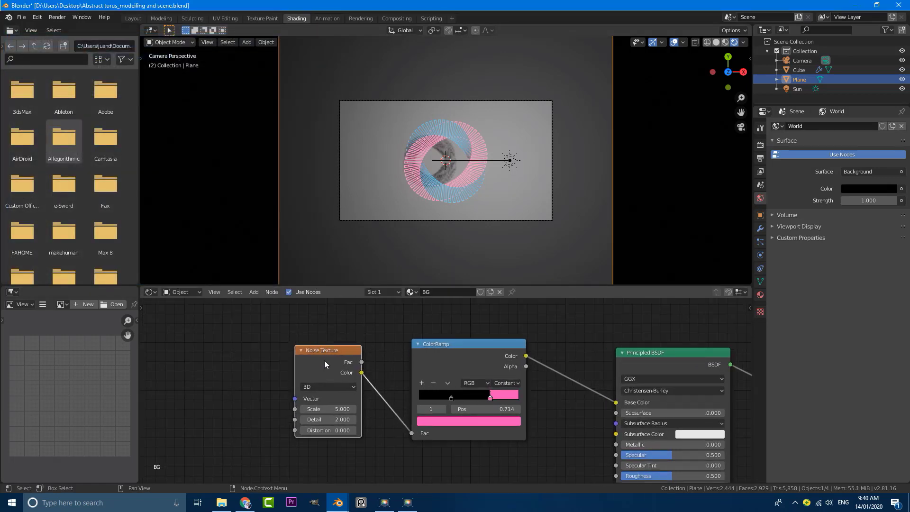
{"action": "key", "text": "ctrl+t"}
{"action": "scroll", "coordinate": [320, 359], "scroll_direction": "down", "scroll_amount": 3}
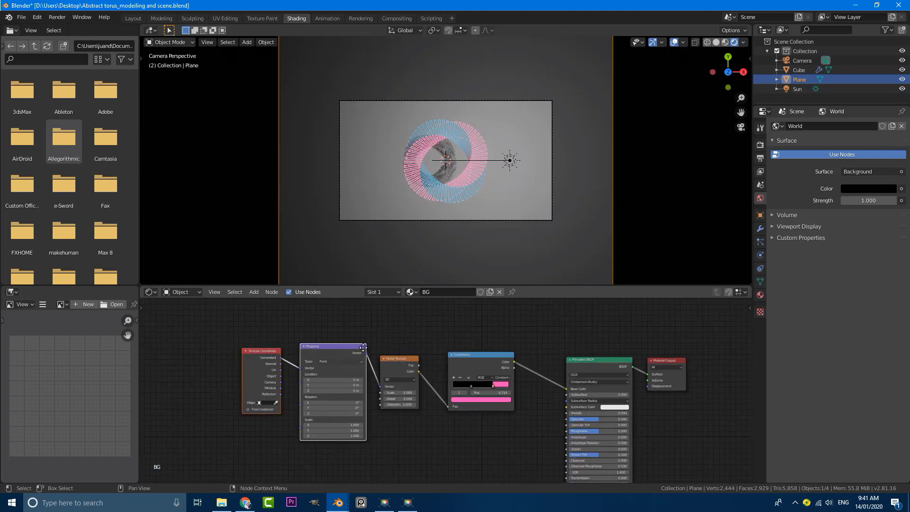
{"action": "scroll", "coordinate": [318, 344], "scroll_direction": "up", "scroll_amount": 3}
{"action": "left_click_drag", "start_coordinate": [348, 333], "coordinate": [341, 333]}
{"action": "key", "text": "alt+a"}
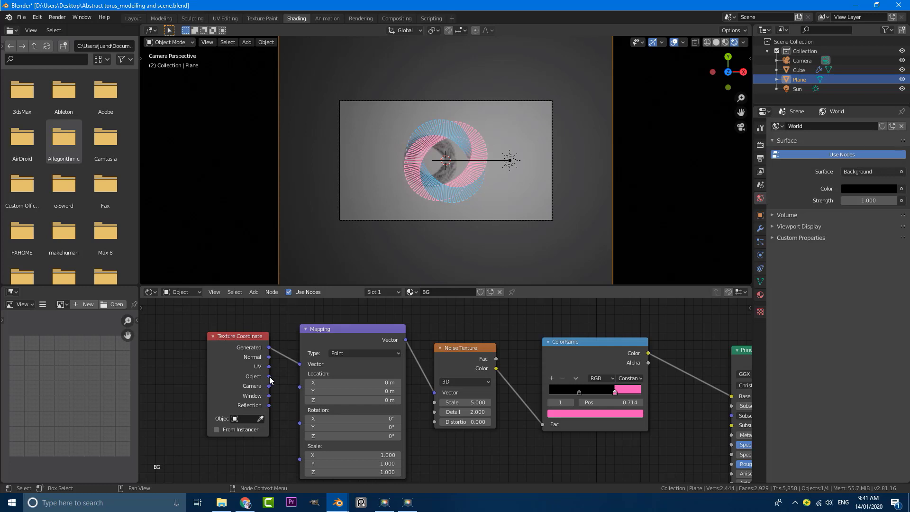
Connect the Texture Coordinate's Object output to the Mapping node's Vector input and set the Mapping Y scale to 35
{"action": "left_click_drag", "start_coordinate": [269, 376], "coordinate": [308, 365]}
{"action": "middle_click_drag", "start_coordinate": [456, 432], "coordinate": [419, 385]}
{"action": "scroll", "coordinate": [415, 388], "scroll_direction": "up", "scroll_amount": 2}
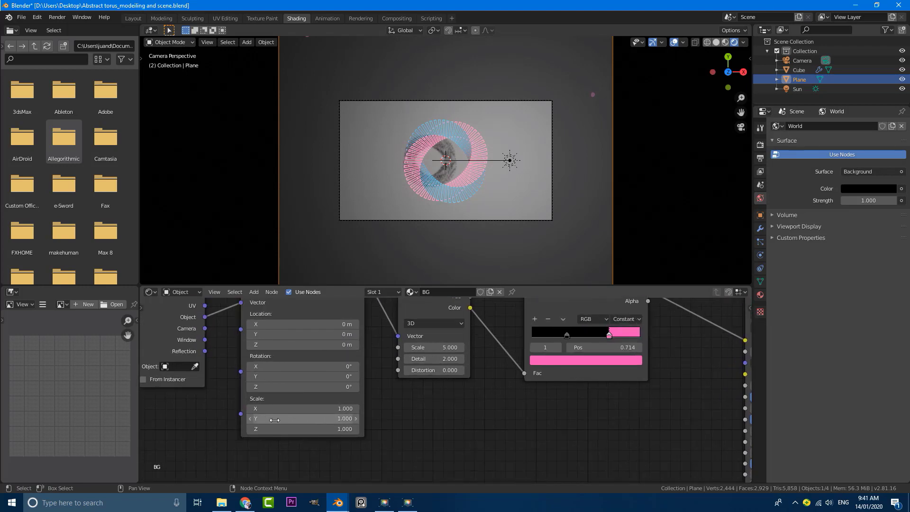
{"action": "left_click", "coordinate": [296, 419]}
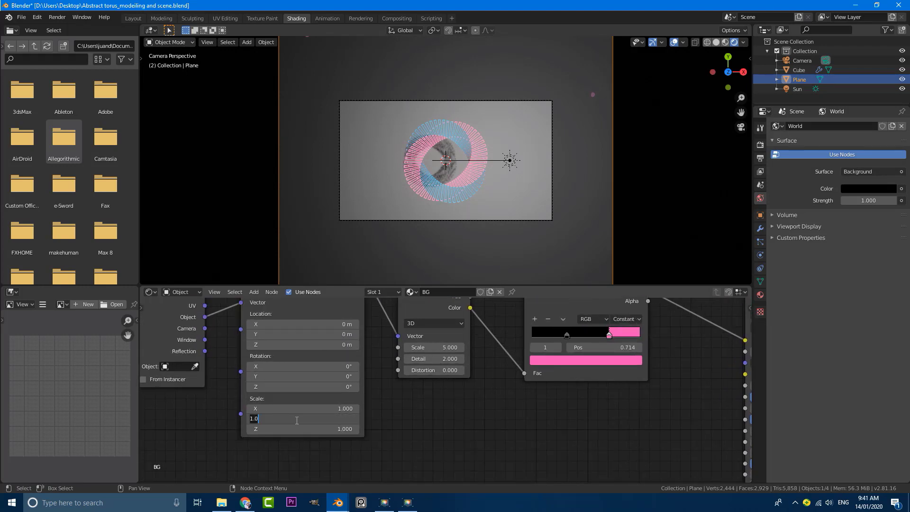
{"action": "type", "text": "35"}
{"action": "key", "text": "Return"}
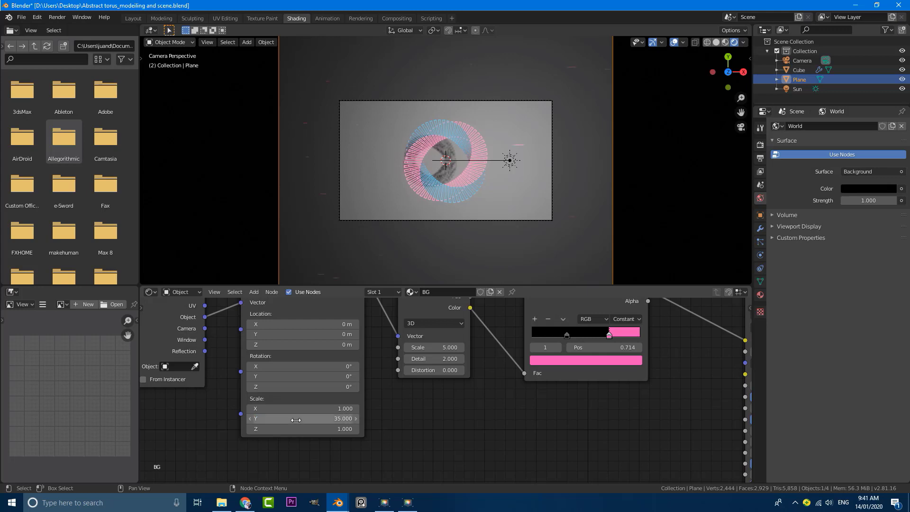
Set the Noise Texture's scale to 1.3
{"action": "middle_click_drag", "start_coordinate": [426, 400], "coordinate": [391, 402]}
{"action": "scroll", "coordinate": [391, 402], "scroll_direction": "up", "scroll_amount": 1}
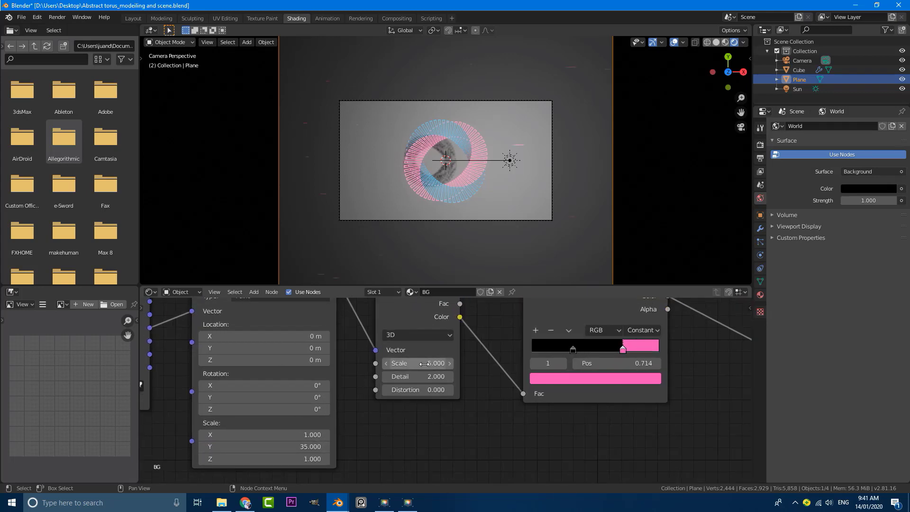
{"action": "left_click", "coordinate": [426, 364]}
{"action": "type", "text": "1."}
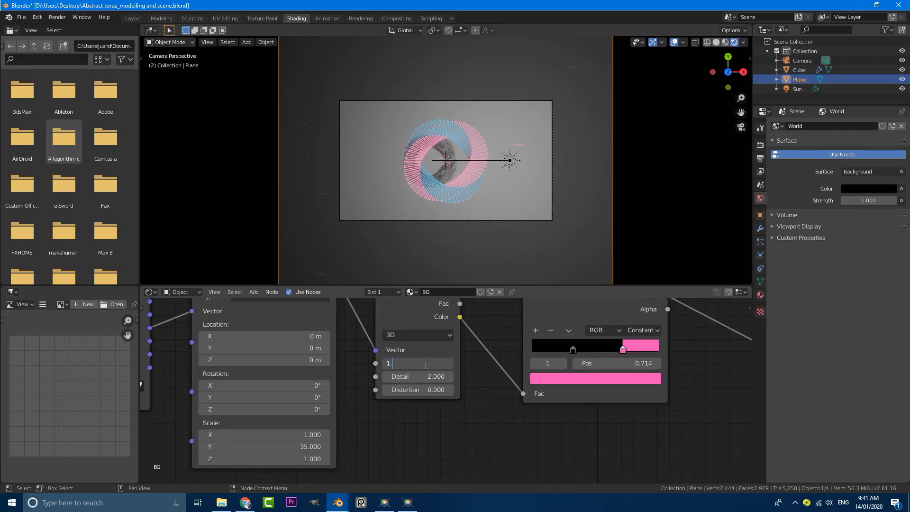
{"action": "type", "text": "3"}
{"action": "key", "text": "Return"}
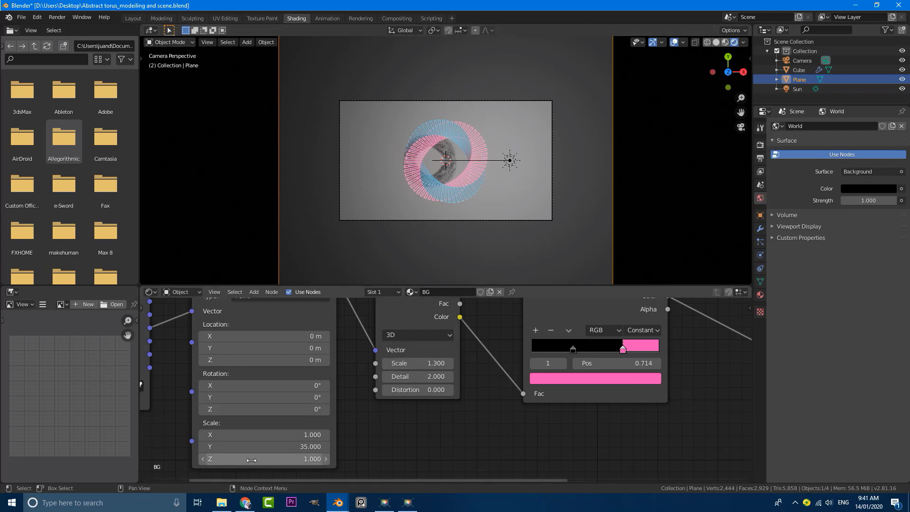
Raise the Mapping node's Y scale to 49.1 and the Noise Texture's scale to 5.5
{"action": "middle_click_drag", "start_coordinate": [476, 415], "coordinate": [501, 378]}
{"action": "left_click_drag", "start_coordinate": [289, 410], "coordinate": [324, 410]}
{"action": "middle_click_drag", "start_coordinate": [517, 377], "coordinate": [476, 392]}
{"action": "left_click_drag", "start_coordinate": [407, 341], "coordinate": [456, 341]}
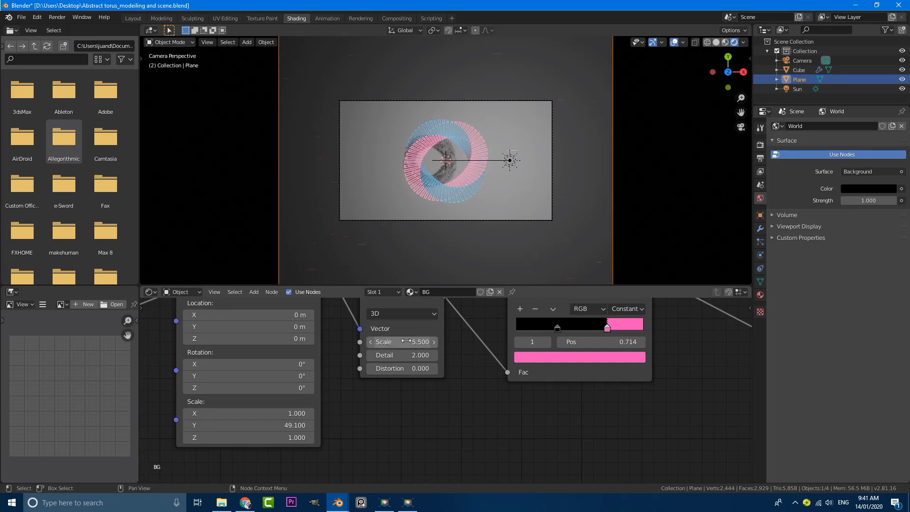
Move the ColorRamp's pink stop to 0.636 and its black stop to 0.336
{"action": "middle_click_drag", "start_coordinate": [475, 410], "coordinate": [260, 444]}
{"action": "left_click_drag", "start_coordinate": [395, 359], "coordinate": [385, 357]}
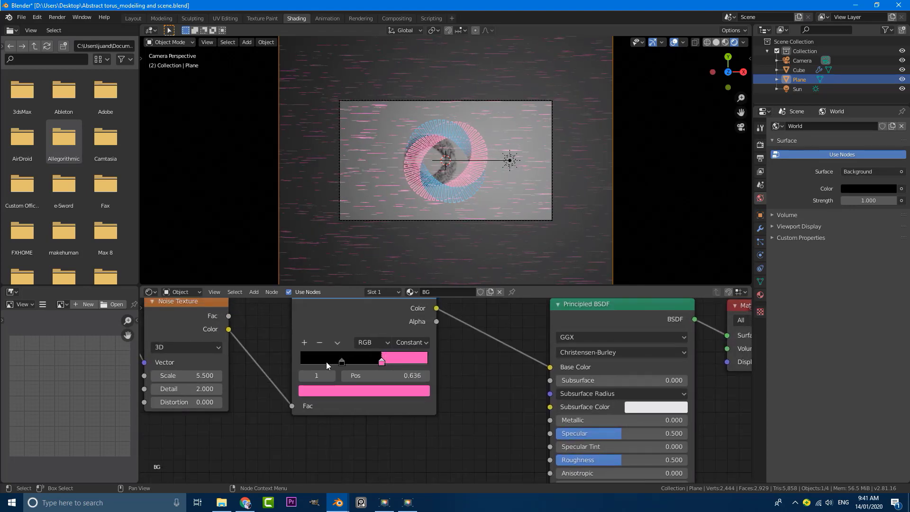
{"action": "scroll", "coordinate": [306, 365], "scroll_direction": "up", "scroll_amount": 1}
{"action": "left_click", "coordinate": [328, 356]}
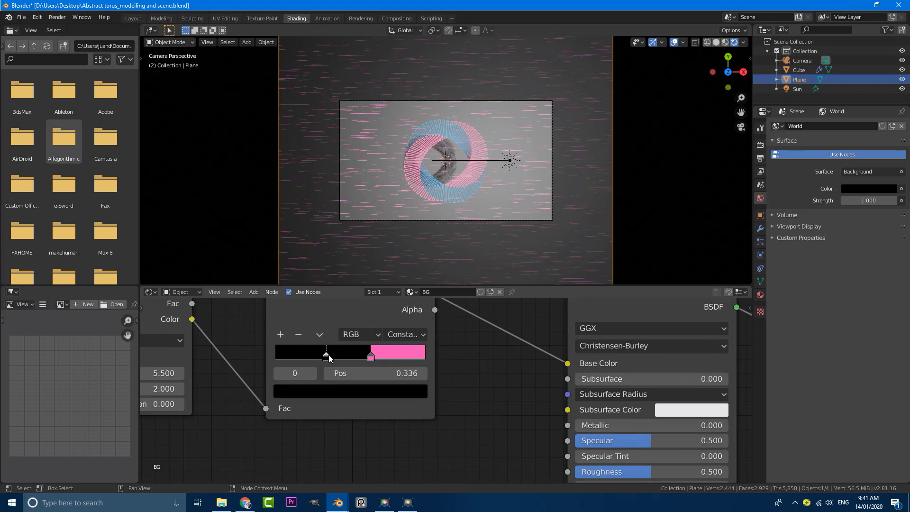
Set the Principled BSDF's Metallic value to 1.000 and its Roughness to 0.409
{"action": "middle_click_drag", "start_coordinate": [482, 409], "coordinate": [338, 367]}
{"action": "scroll", "coordinate": [332, 370], "scroll_direction": "down", "scroll_amount": 1}
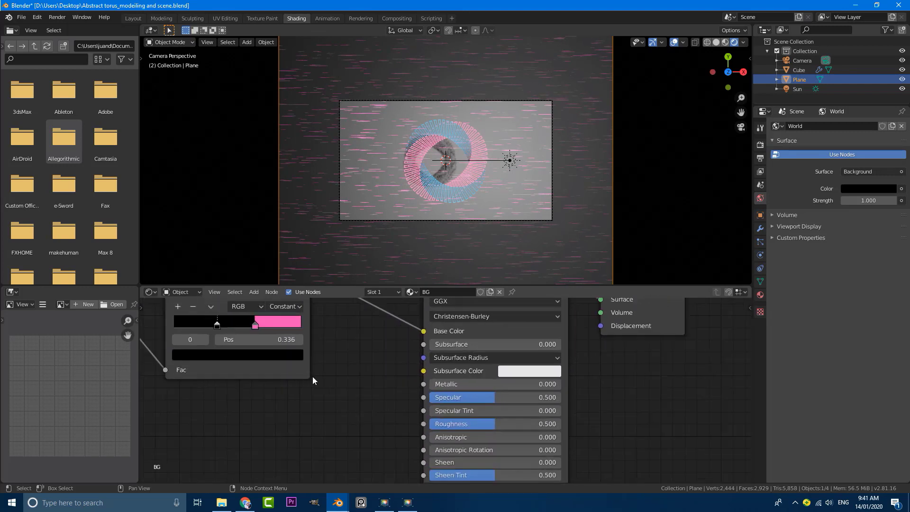
{"action": "scroll", "coordinate": [337, 386], "scroll_direction": "up", "scroll_amount": 1}
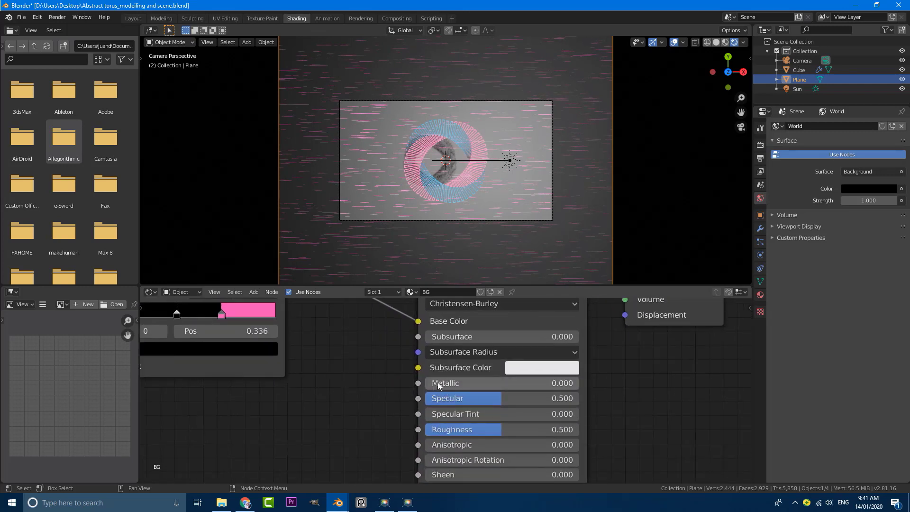
{"action": "left_click_drag", "start_coordinate": [437, 382], "coordinate": [578, 383]}
{"action": "middle_click_drag", "start_coordinate": [646, 419], "coordinate": [615, 352]}
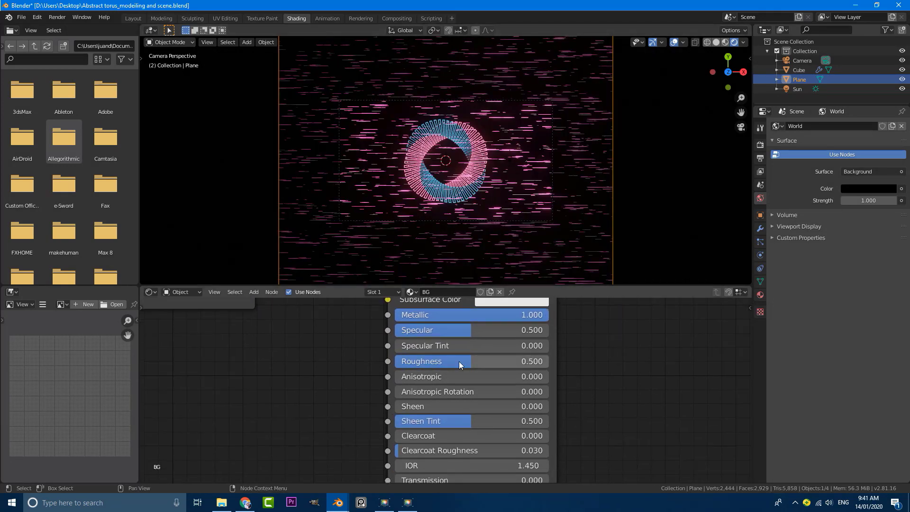
{"action": "left_click_drag", "start_coordinate": [459, 361], "coordinate": [445, 361]}
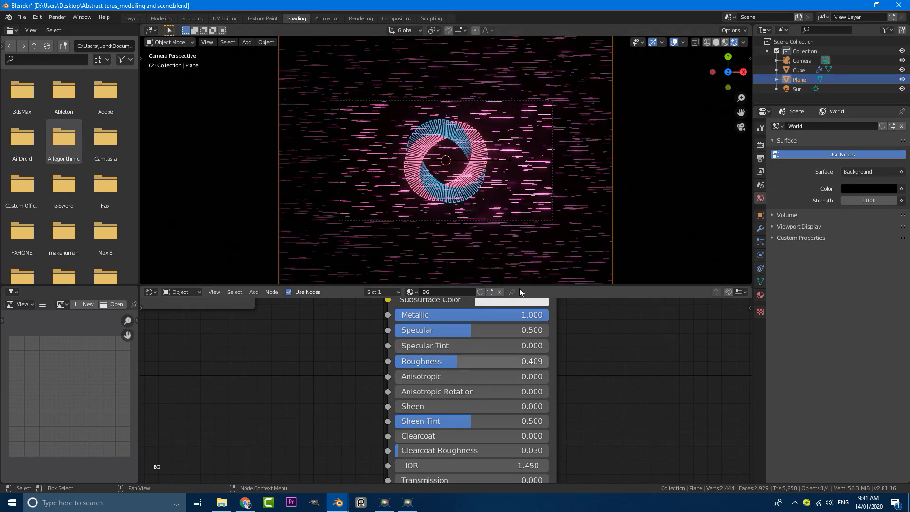
Shift the ColorRamp's pink stop slightly to position 0.645
{"action": "scroll", "coordinate": [428, 164], "scroll_direction": "down", "scroll_amount": 2}
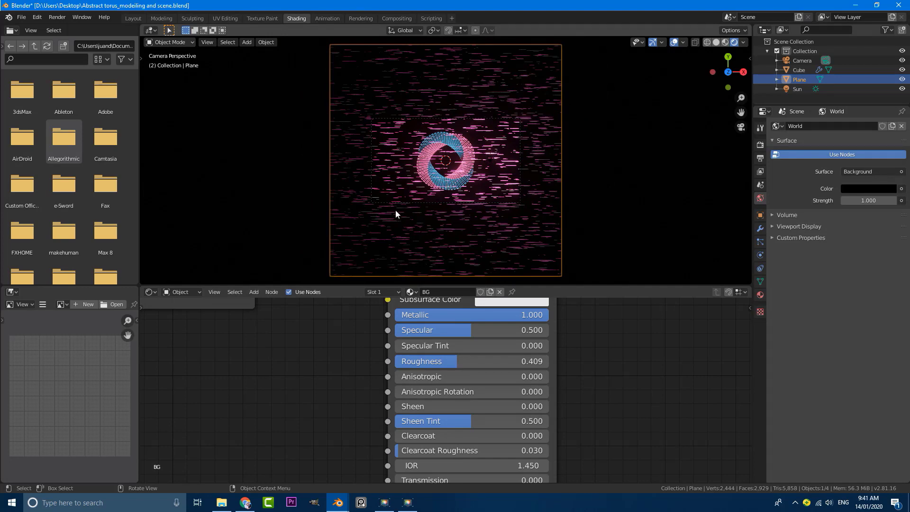
{"action": "middle_click_drag", "start_coordinate": [265, 371], "coordinate": [493, 429]}
{"action": "middle_click_drag", "start_coordinate": [306, 400], "coordinate": [288, 485]}
{"action": "scroll", "coordinate": [317, 260], "scroll_direction": "up", "scroll_amount": 2}
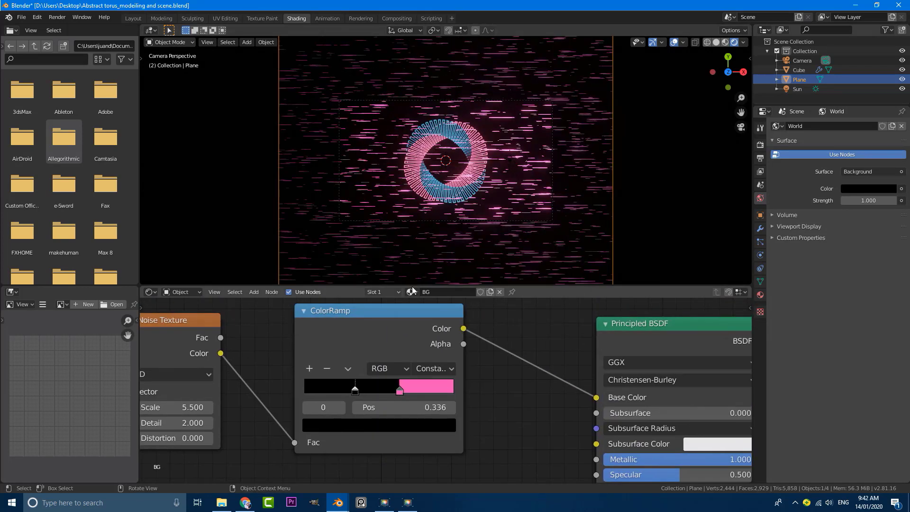
{"action": "left_click_drag", "start_coordinate": [400, 391], "coordinate": [401, 391]}
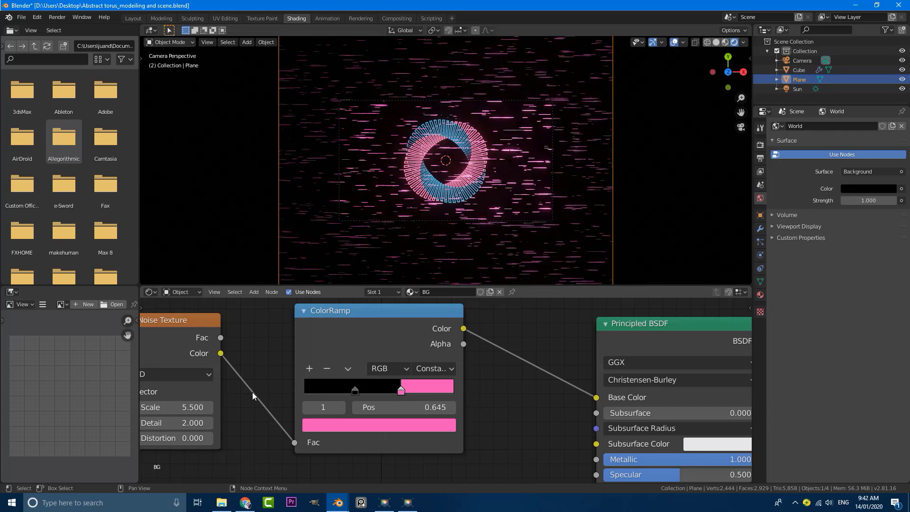
Lower the Noise Texture's scale to 1.7
{"action": "middle_click_drag", "start_coordinate": [252, 417], "coordinate": [386, 388]}
{"action": "scroll", "coordinate": [387, 389], "scroll_direction": "up", "scroll_amount": 4}
{"action": "middle_click_drag", "start_coordinate": [302, 381], "coordinate": [376, 390]}
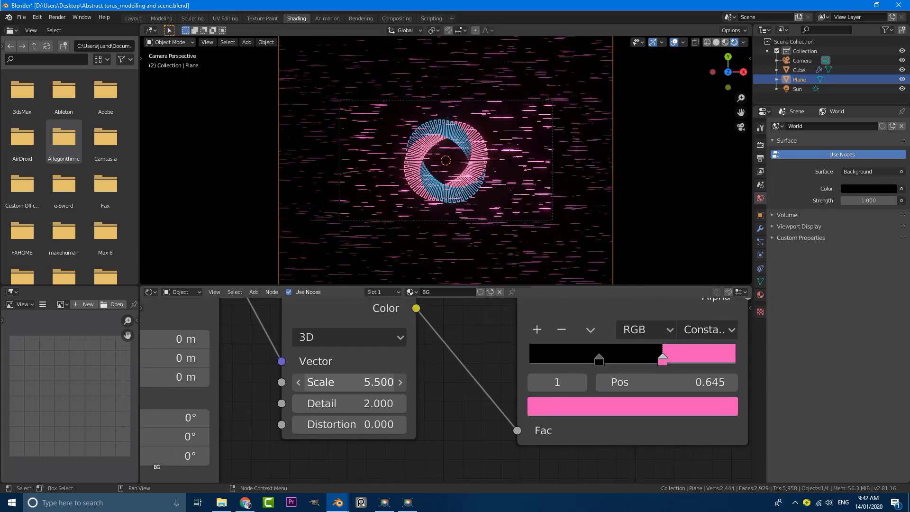
{"action": "mouse_move", "coordinate": [349, 382]}
{"action": "left_mouse_down"}
{"action": "mouse_move", "coordinate": [294, 382]}
{"action": "mouse_move", "coordinate": [304, 382]}
{"action": "left_mouse_up"}
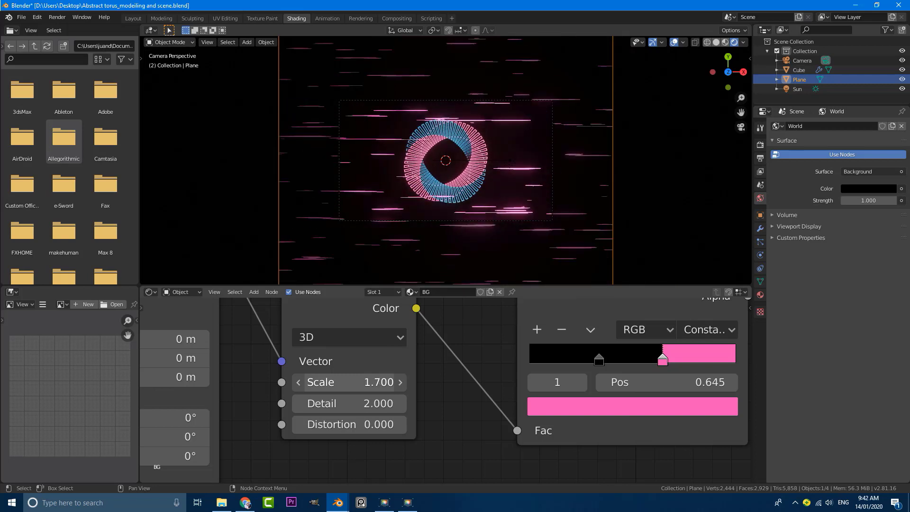
Scale the background plane down uniformly to about 0.815 of its size
{"action": "scroll", "coordinate": [472, 377], "scroll_direction": "down", "scroll_amount": 5}
{"action": "middle_click_drag", "start_coordinate": [461, 391], "coordinate": [489, 365]}
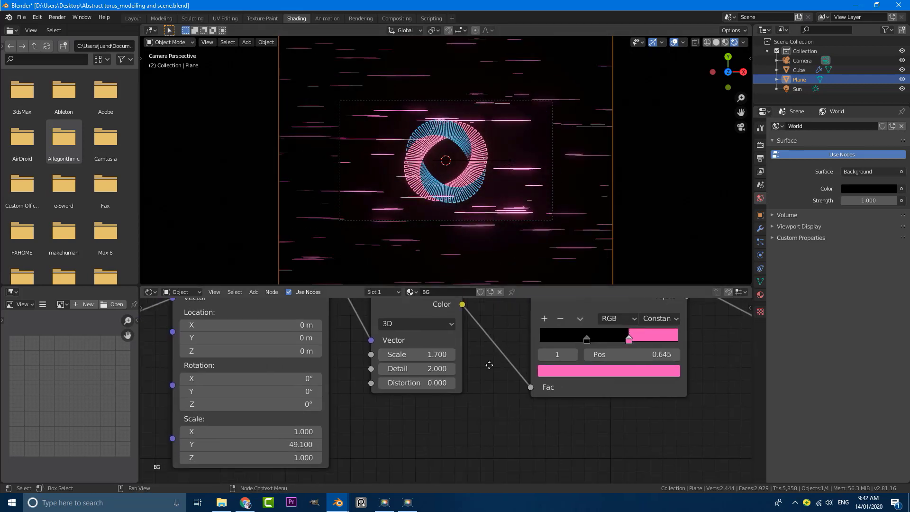
{"action": "key", "text": "s"}
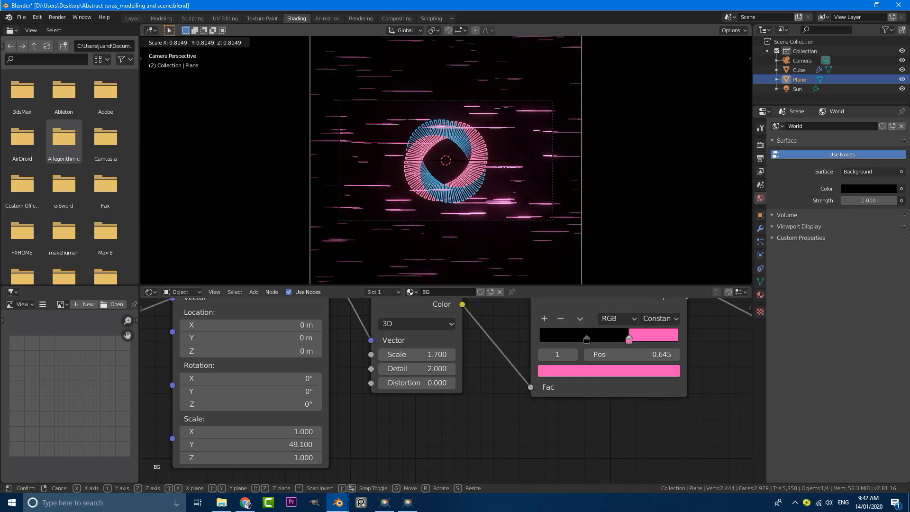
{"action": "left_click", "coordinate": [552, 187]}
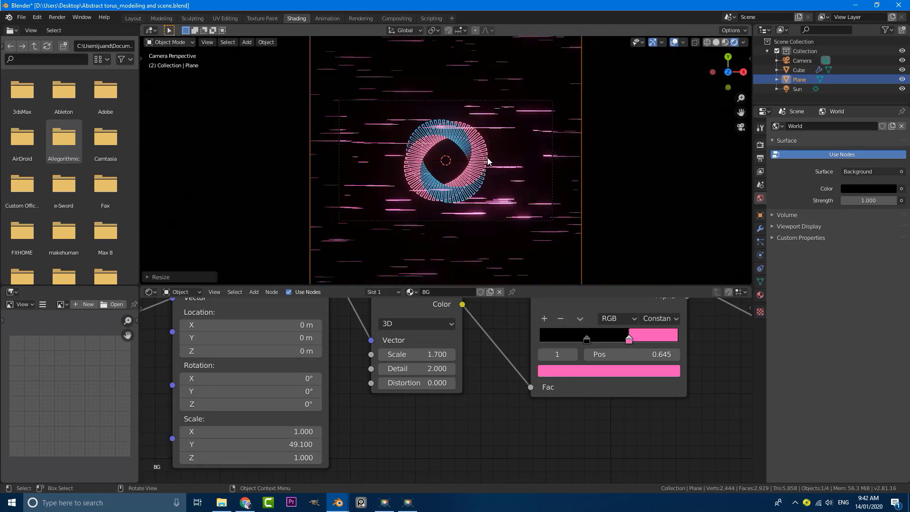
Examine the plane's node setup, the camera view up close and the Bloom settings in the render properties
{"action": "middle_click_drag", "start_coordinate": [427, 354], "coordinate": [435, 405]}
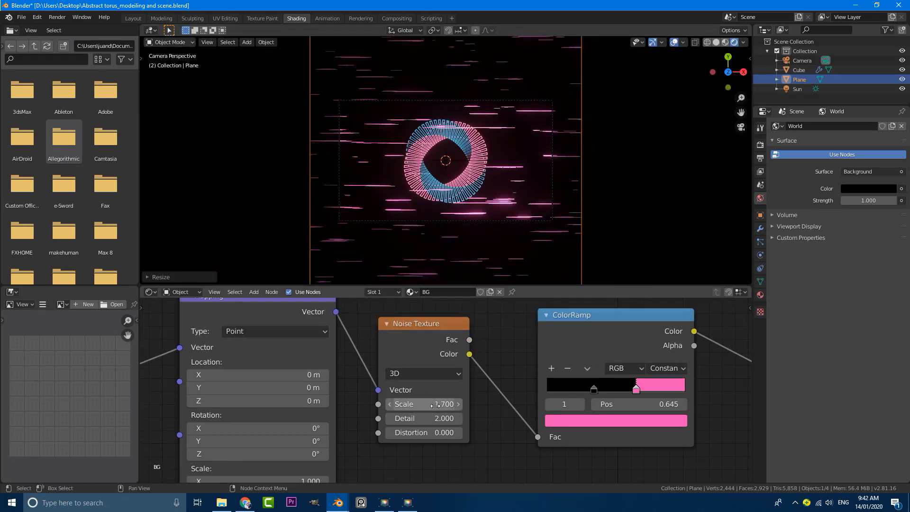
{"action": "middle_click_drag", "start_coordinate": [269, 353], "coordinate": [379, 378]}
{"action": "middle_click_drag", "start_coordinate": [377, 430], "coordinate": [309, 378]}
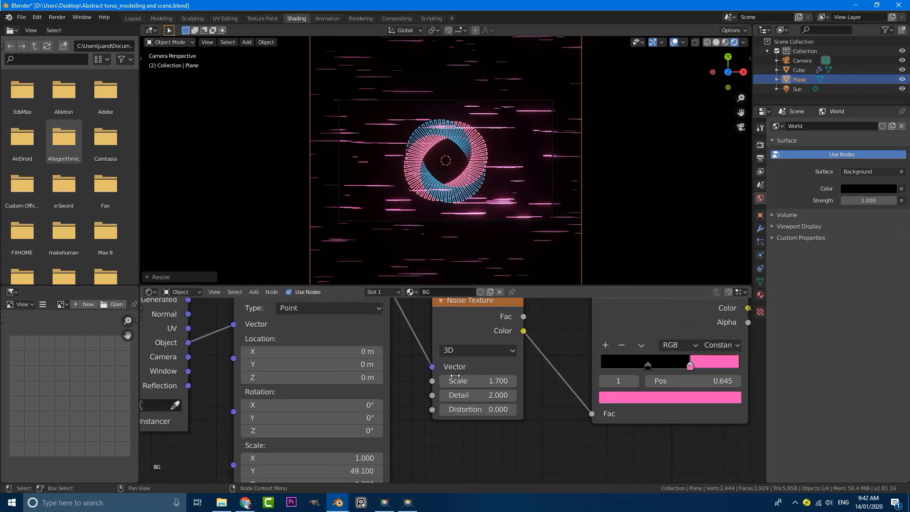
{"action": "scroll", "coordinate": [405, 78], "scroll_direction": "up", "scroll_amount": 3}
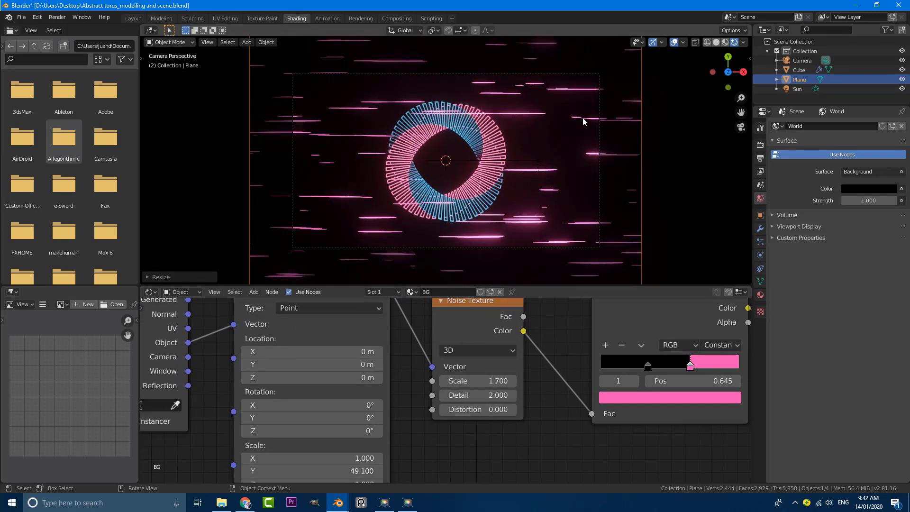
{"action": "scroll", "coordinate": [496, 199], "scroll_direction": "up", "scroll_amount": 2}
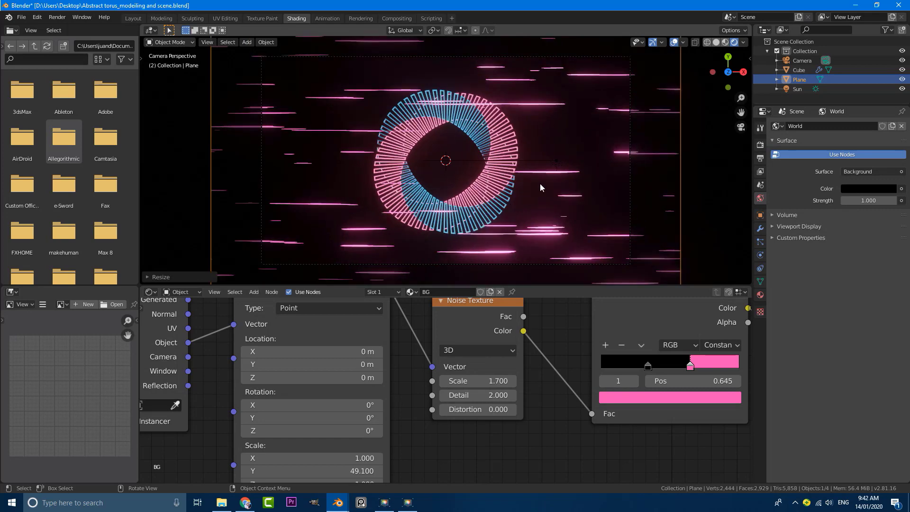
{"action": "scroll", "coordinate": [564, 173], "scroll_direction": "up", "scroll_amount": 2}
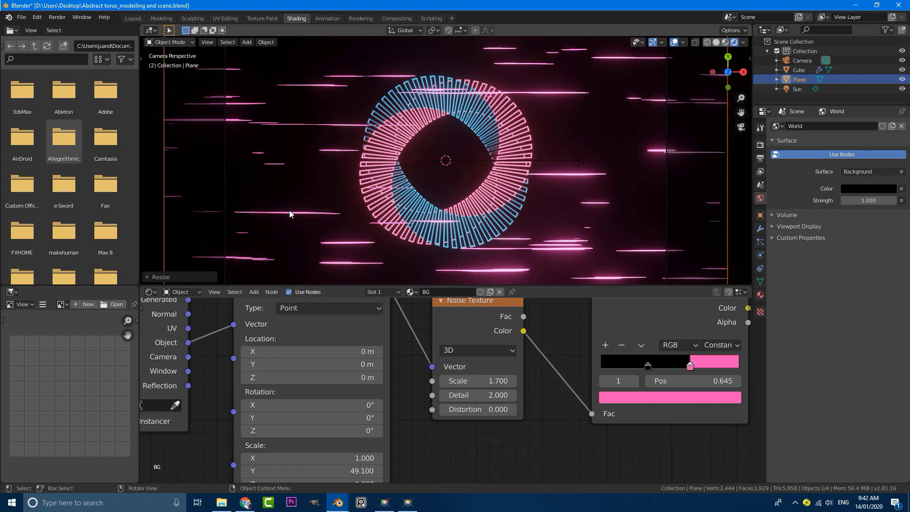
{"action": "left_click", "coordinate": [760, 145]}
{"action": "left_click", "coordinate": [781, 201]}
{"action": "left_click", "coordinate": [771, 201]}
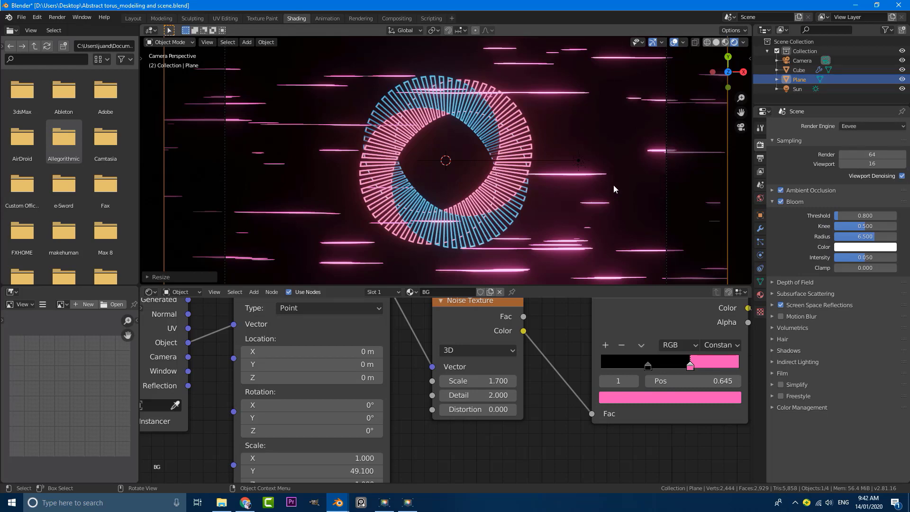
Display the ring's pink glow material and raise its Emission strength to 9.5, leaving the ring deselected
{"action": "scroll", "coordinate": [548, 172], "scroll_direction": "down", "scroll_amount": 2}
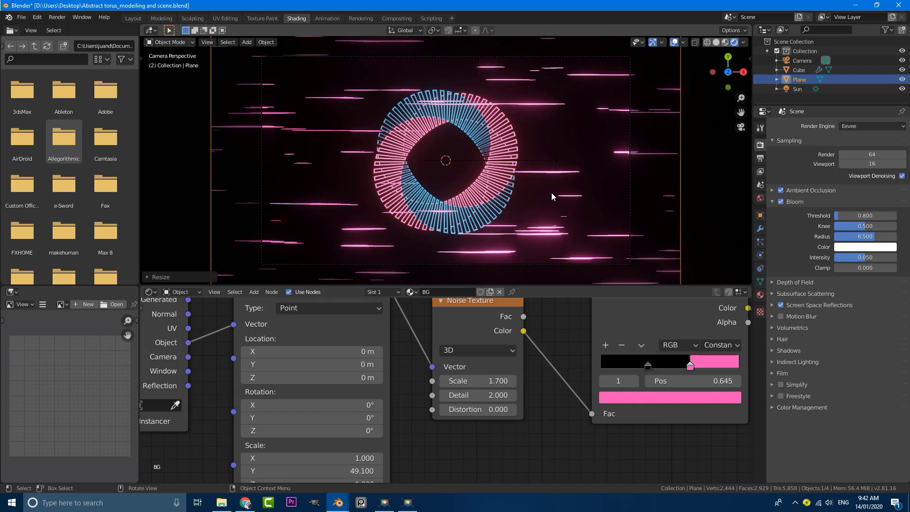
{"action": "scroll", "coordinate": [519, 187], "scroll_direction": "down", "scroll_amount": 3}
{"action": "left_click", "coordinate": [513, 189]}
{"action": "scroll", "coordinate": [519, 163], "scroll_direction": "up", "scroll_amount": 2}
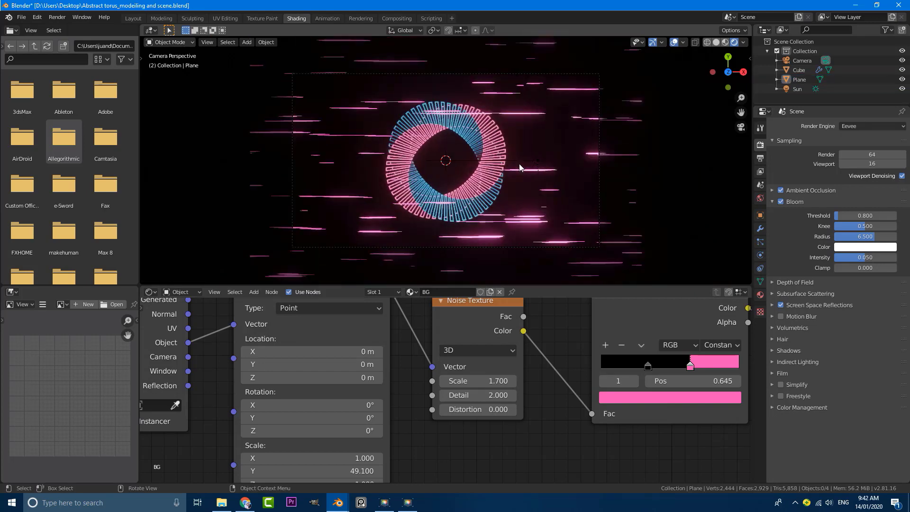
{"action": "scroll", "coordinate": [519, 161], "scroll_direction": "up", "scroll_amount": 1}
{"action": "left_click", "coordinate": [482, 118]}
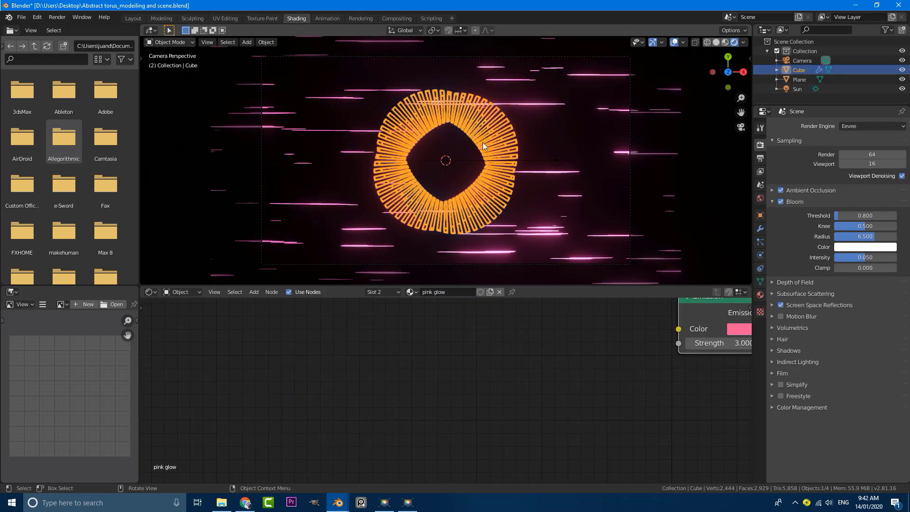
{"action": "key", "text": "alt+a"}
{"action": "middle_click_drag", "start_coordinate": [606, 337], "coordinate": [458, 386]}
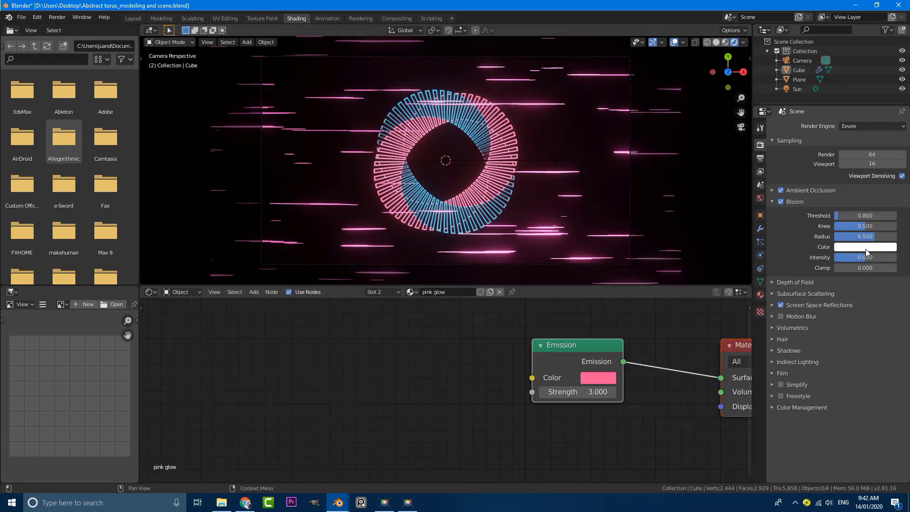
{"action": "left_click", "coordinate": [761, 293]}
{"action": "key", "text": "Home"}
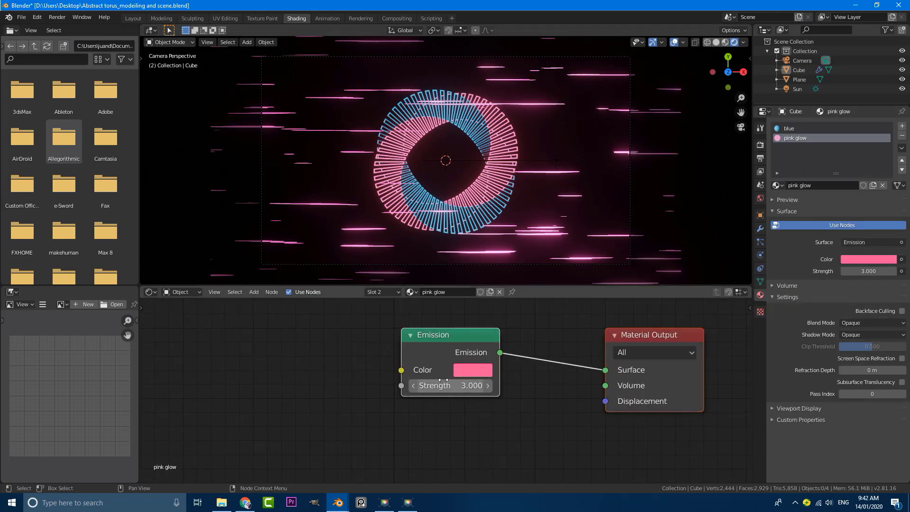
{"action": "left_click_drag", "start_coordinate": [448, 385], "coordinate": [530, 385]}
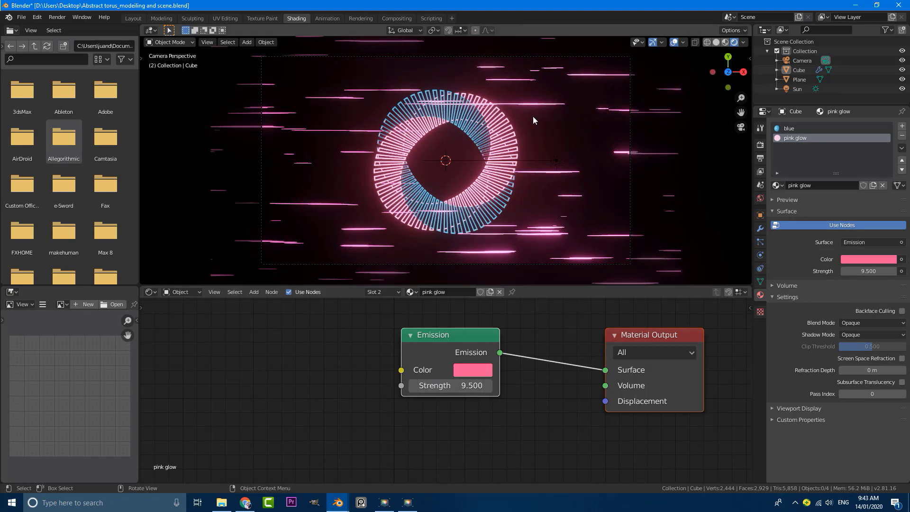
Render the camera view as a still image and inspect the result up close
{"action": "scroll", "coordinate": [551, 130], "scroll_direction": "up", "scroll_amount": 2}
{"action": "scroll", "coordinate": [683, 143], "scroll_direction": "down", "scroll_amount": 2}
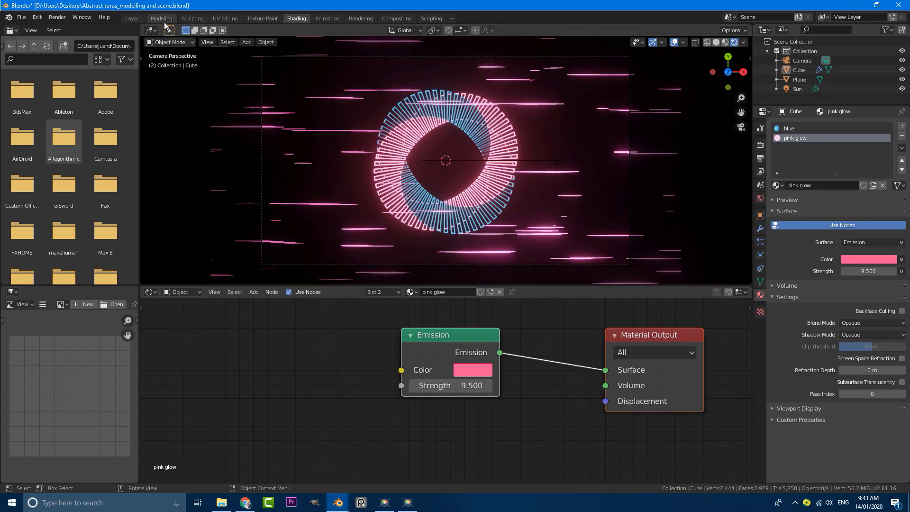
{"action": "left_click", "coordinate": [57, 17]}
{"action": "left_click", "coordinate": [74, 28]}
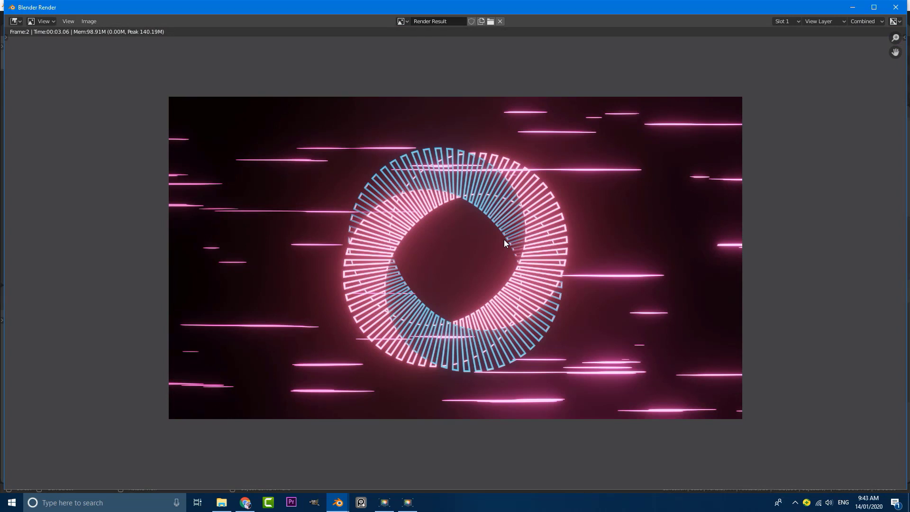
{"action": "scroll", "coordinate": [599, 283], "scroll_direction": "up", "scroll_amount": 1}
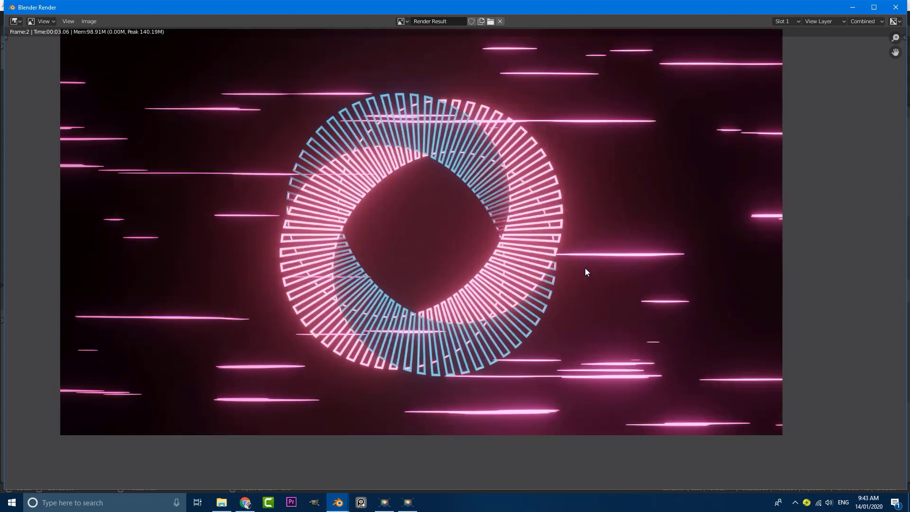